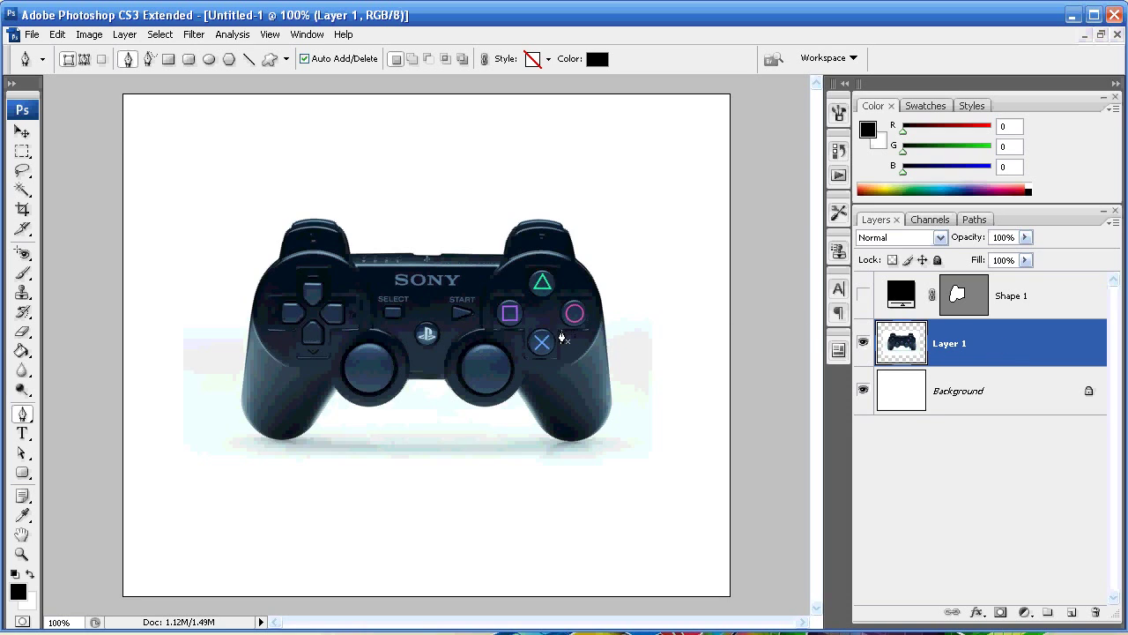
- Define the controller image on Layer 1 as a new brush preset named PS
{"action": "left_click", "coordinate": [57, 35]}
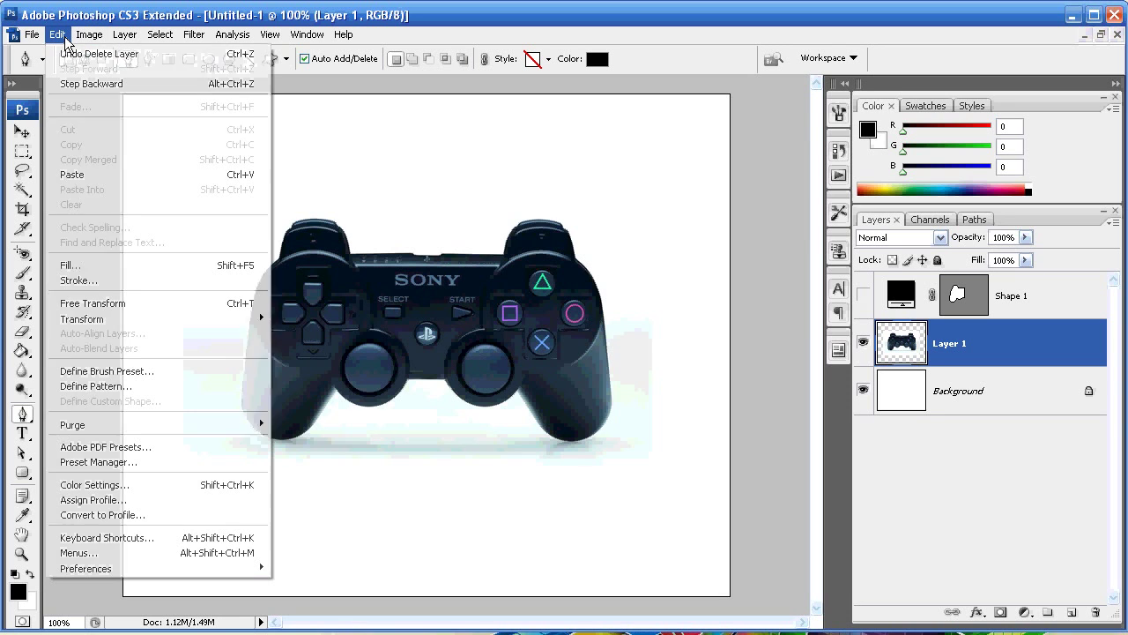
{"action": "left_click", "coordinate": [105, 377]}
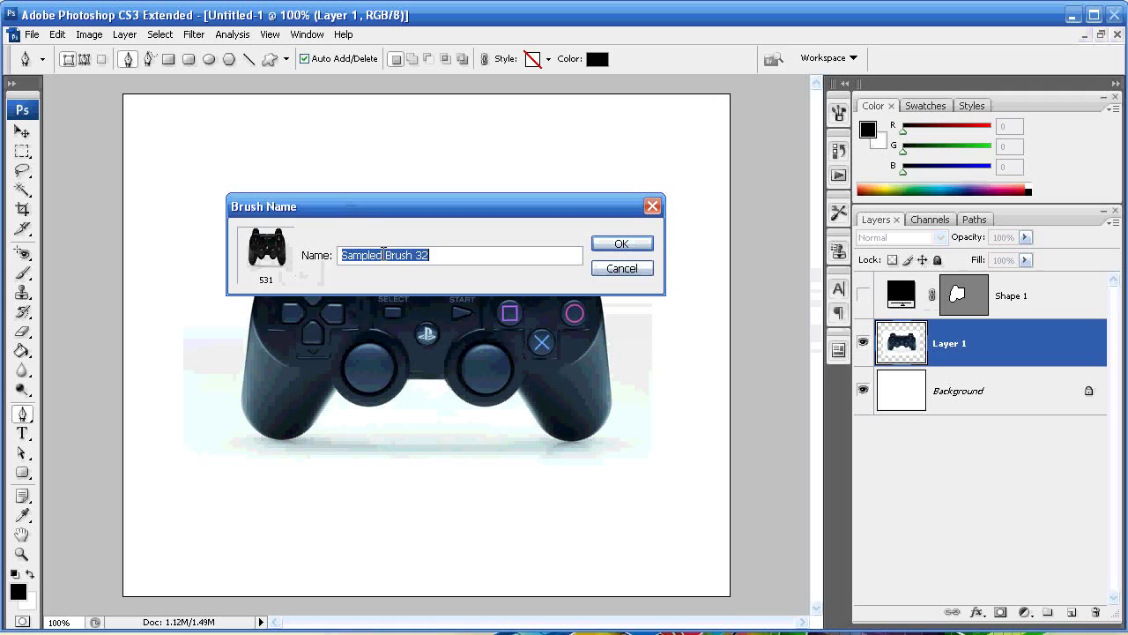
{"action": "type", "text": "PS3"}
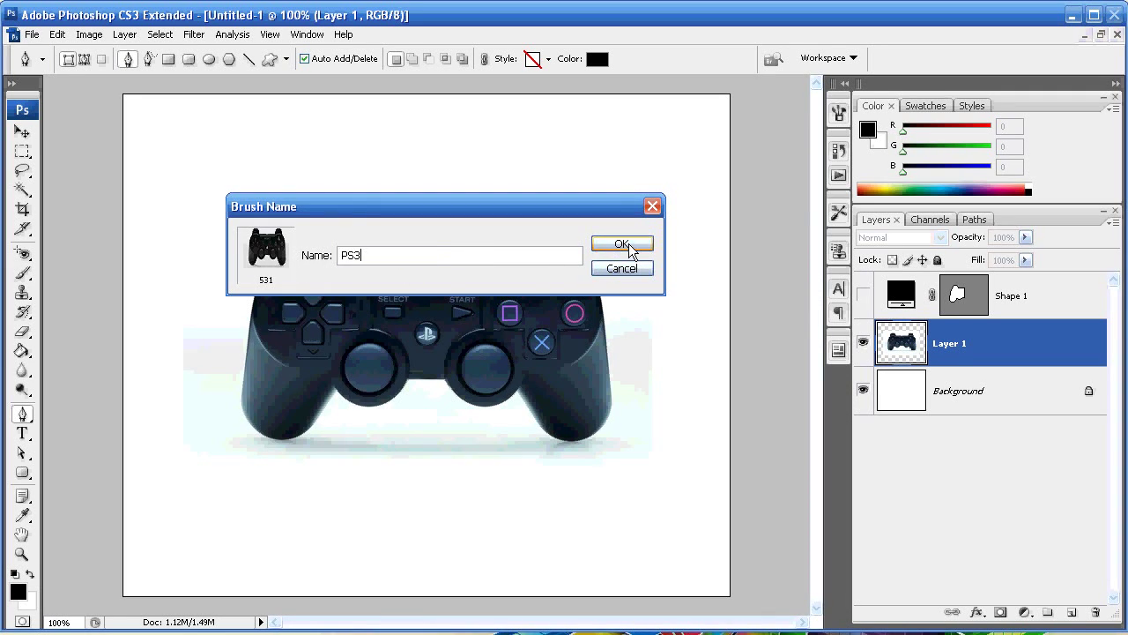
{"action": "left_click", "coordinate": [629, 243]}
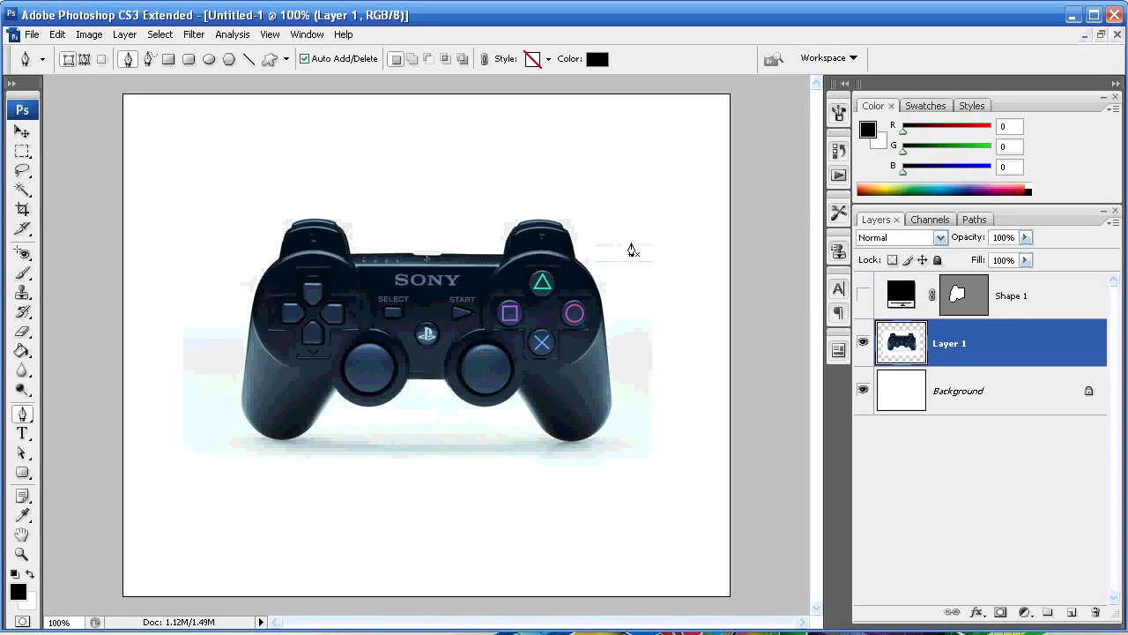
- Select the Brush Tool and pick the 531 px controller brush from the Large Thumbnail preset list
{"action": "left_click", "coordinate": [24, 277]}
{"action": "left_click", "coordinate": [53, 265]}
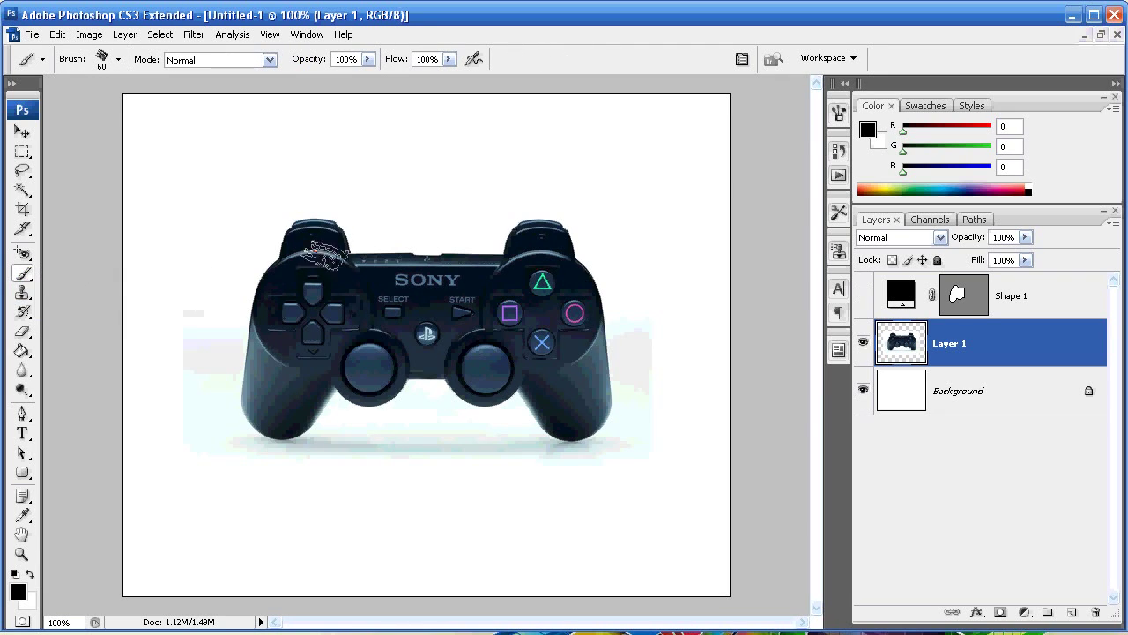
{"action": "left_click", "coordinate": [118, 59]}
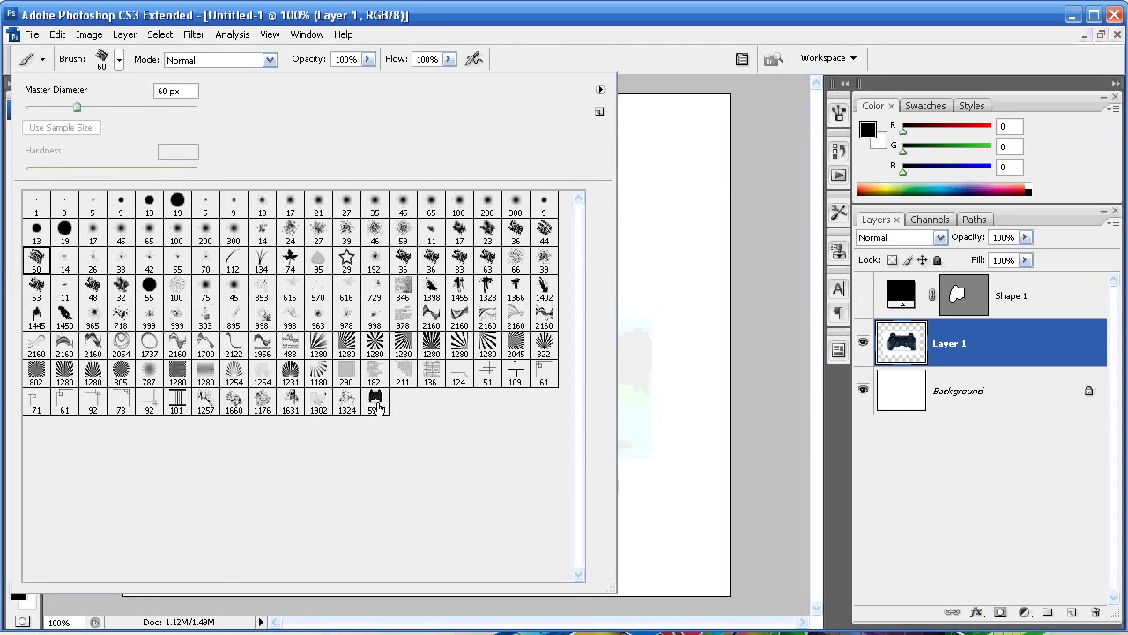
{"action": "left_click", "coordinate": [600, 89]}
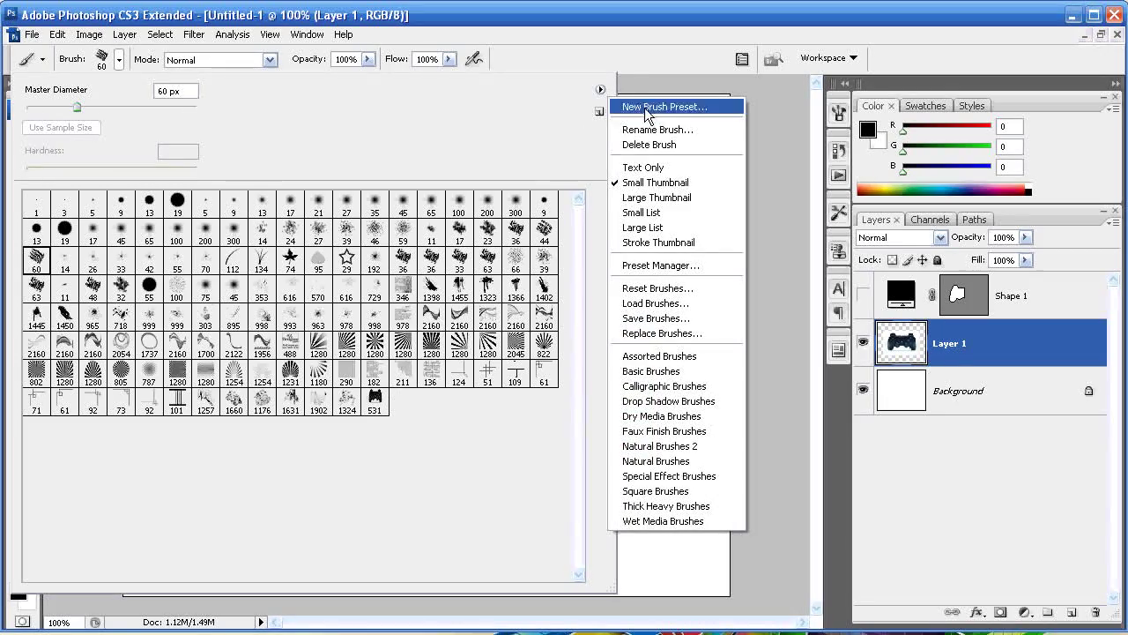
{"action": "left_click", "coordinate": [657, 198]}
{"action": "scroll", "coordinate": [529, 435], "scroll_direction": "down", "scroll_amount": 7}
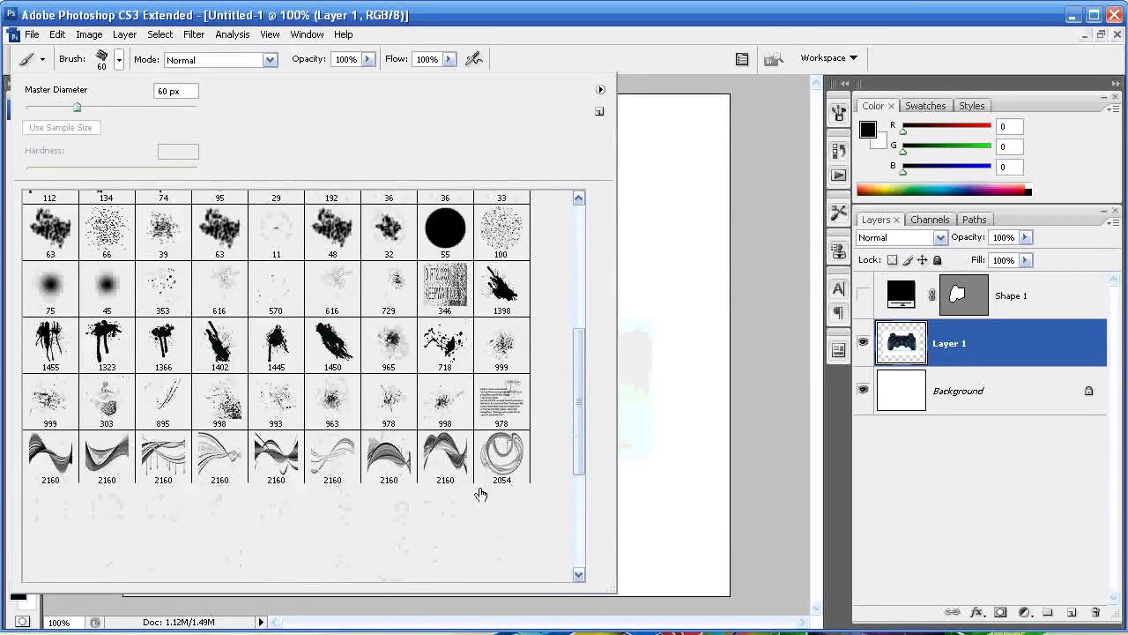
{"action": "scroll", "coordinate": [474, 500], "scroll_direction": "down", "scroll_amount": 3}
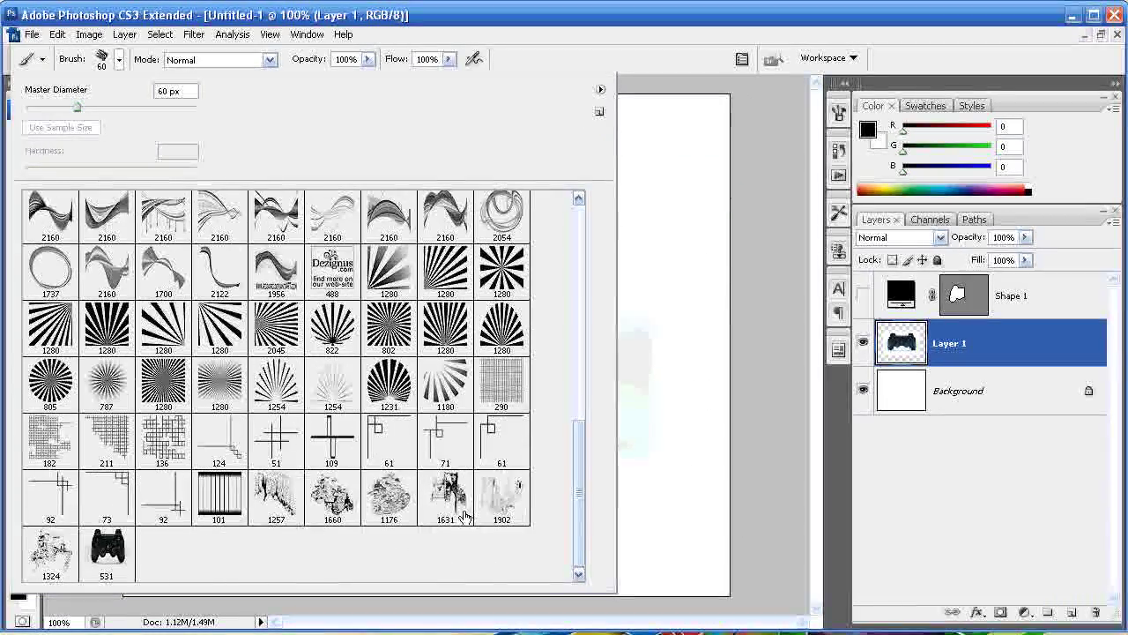
{"action": "left_click", "coordinate": [126, 562]}
{"action": "left_click", "coordinate": [601, 89]}
{"action": "left_click", "coordinate": [601, 89]}
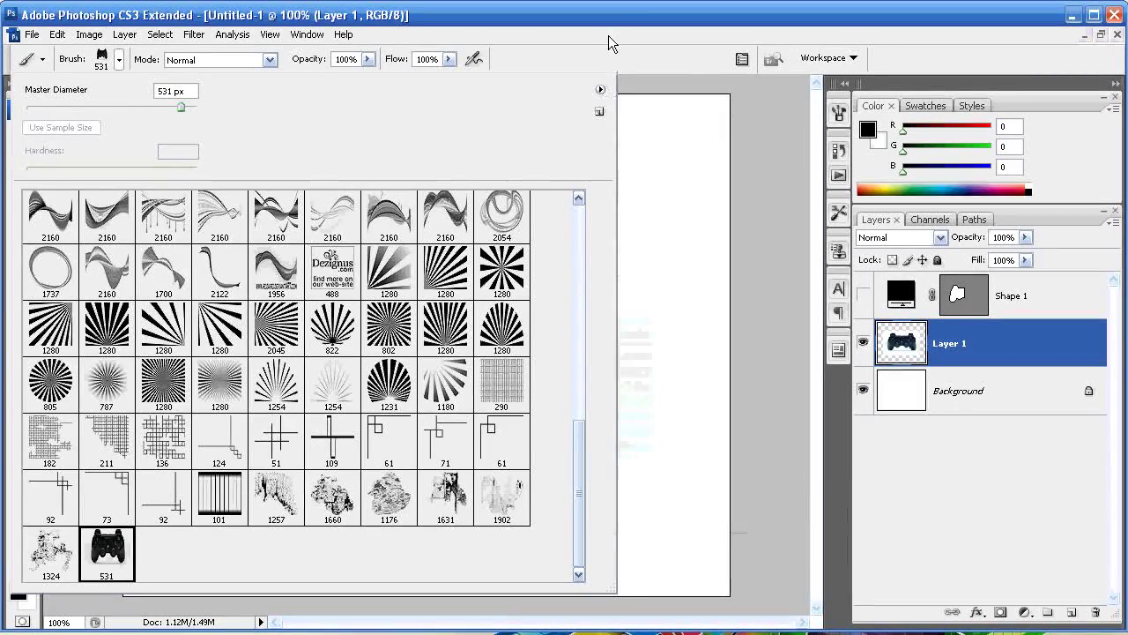
{"action": "key", "text": "Return"}
{"action": "left_click", "coordinate": [331, 216]}
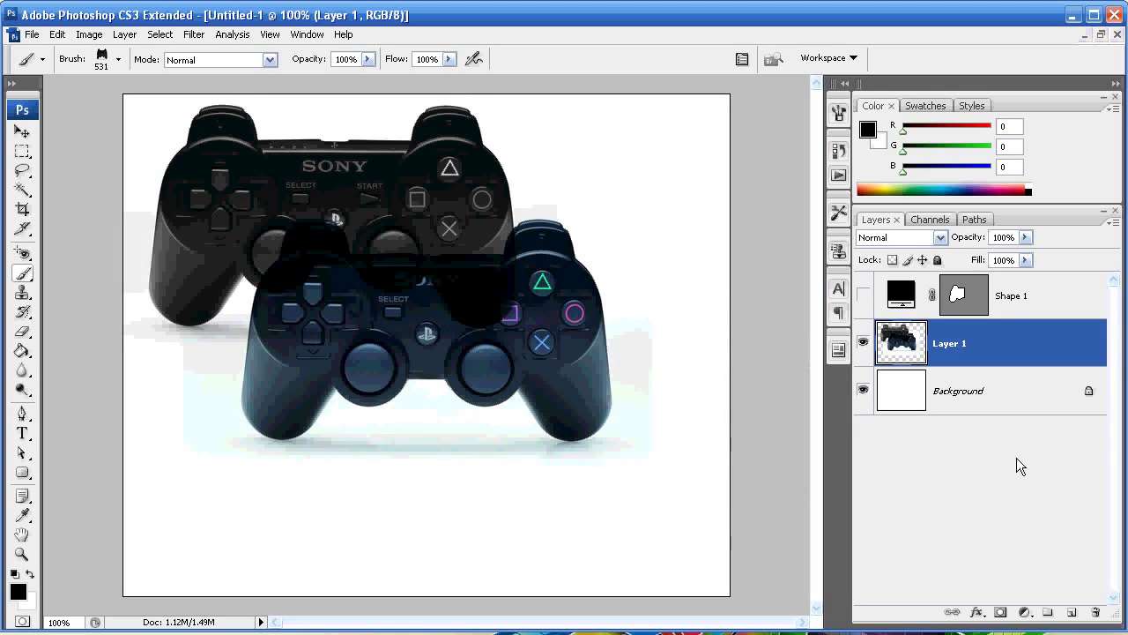
{"action": "left_click", "coordinate": [864, 344]}
{"action": "left_click", "coordinate": [532, 327]}
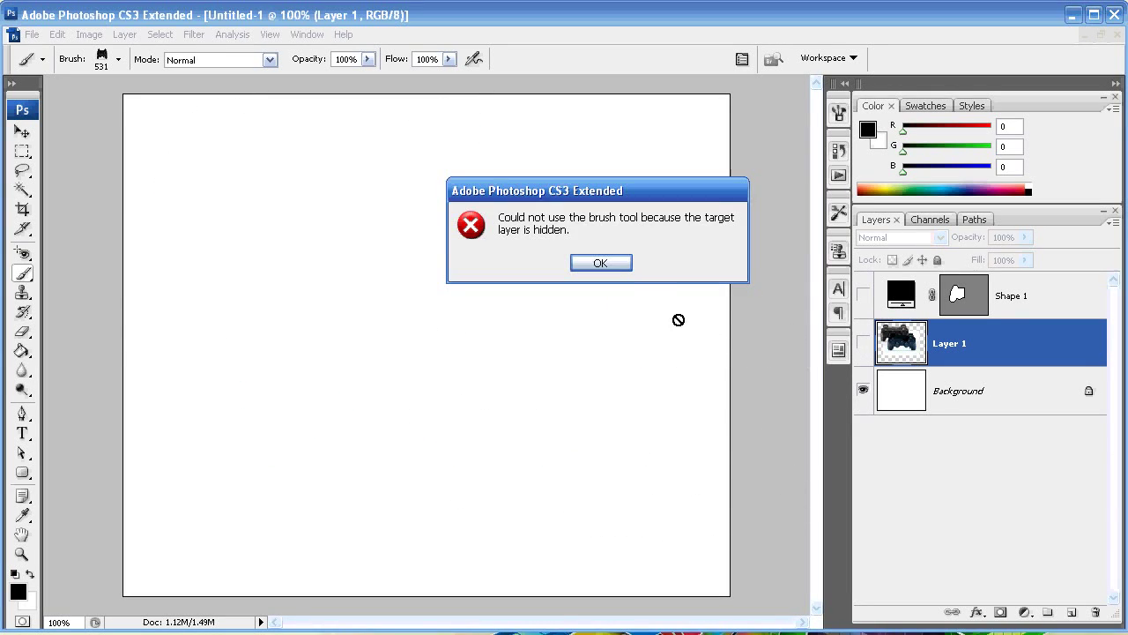
{"action": "key", "text": "Return"}
{"action": "left_click", "coordinate": [1071, 612]}
{"action": "left_click", "coordinate": [358, 320]}
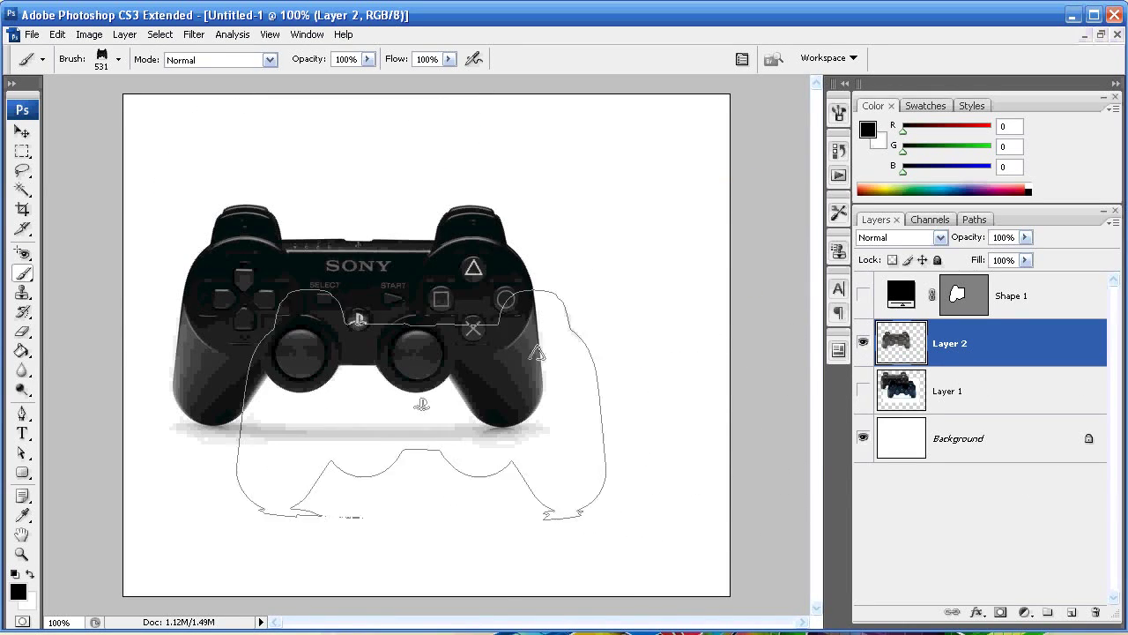
{"action": "left_click", "coordinate": [474, 409]}
{"action": "left_click", "coordinate": [535, 229]}
{"action": "left_click", "coordinate": [315, 229]}
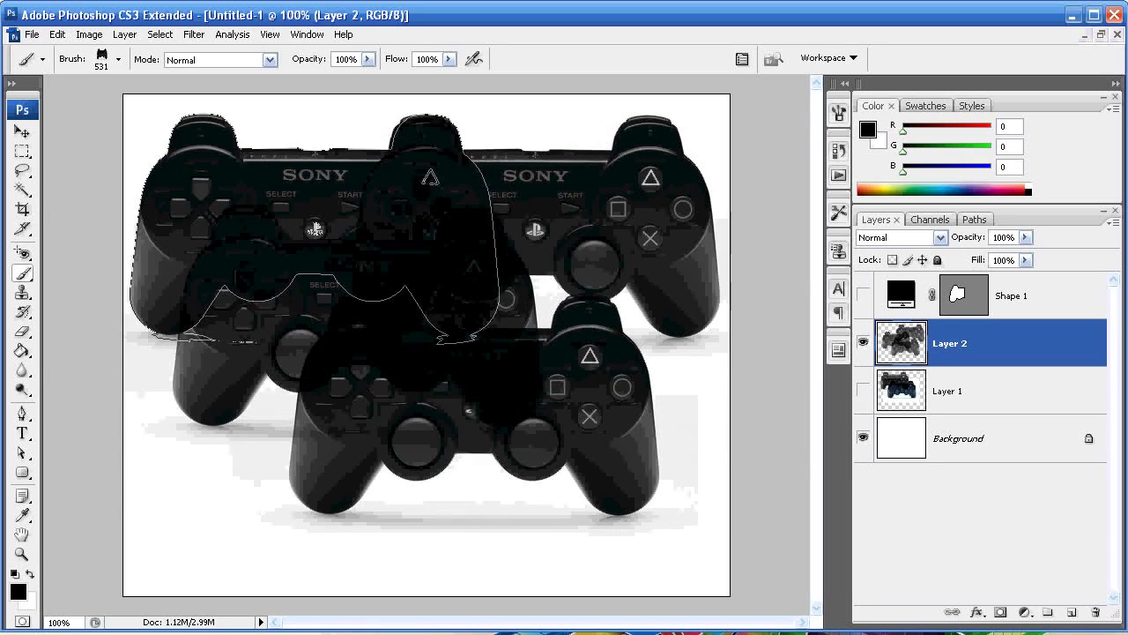
{"action": "left_click", "coordinate": [298, 390]}
{"action": "mouse_move", "coordinate": [297, 391]}
{"action": "left_mouse_down"}
{"action": "mouse_move", "coordinate": [455, 430]}
{"action": "mouse_move", "coordinate": [486, 357]}
{"action": "mouse_move", "coordinate": [505, 247]}
{"action": "mouse_move", "coordinate": [411, 221]}
{"action": "mouse_move", "coordinate": [349, 257]}
{"action": "mouse_move", "coordinate": [365, 360]}
{"action": "mouse_move", "coordinate": [430, 391]}
{"action": "mouse_move", "coordinate": [490, 382]}
{"action": "mouse_move", "coordinate": [553, 418]}
{"action": "mouse_move", "coordinate": [438, 378]}
{"action": "mouse_move", "coordinate": [345, 492]}
{"action": "mouse_move", "coordinate": [391, 475]}
{"action": "left_mouse_up"}
{"action": "left_click", "coordinate": [863, 343]}
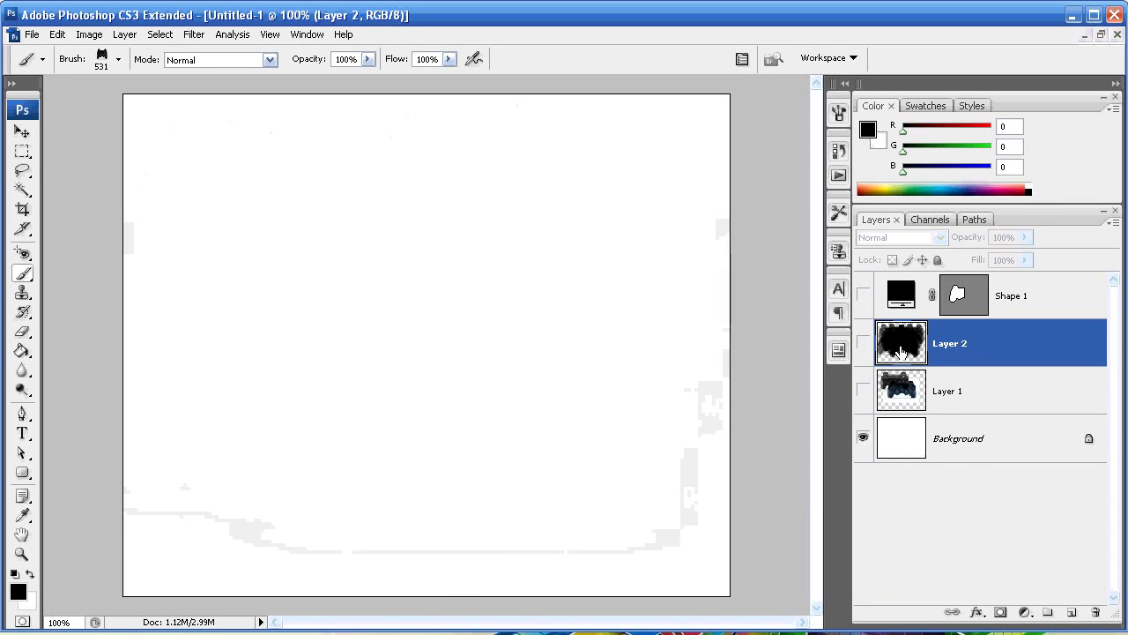
{"action": "left_click", "coordinate": [863, 390]}
{"action": "left_click", "coordinate": [863, 343]}
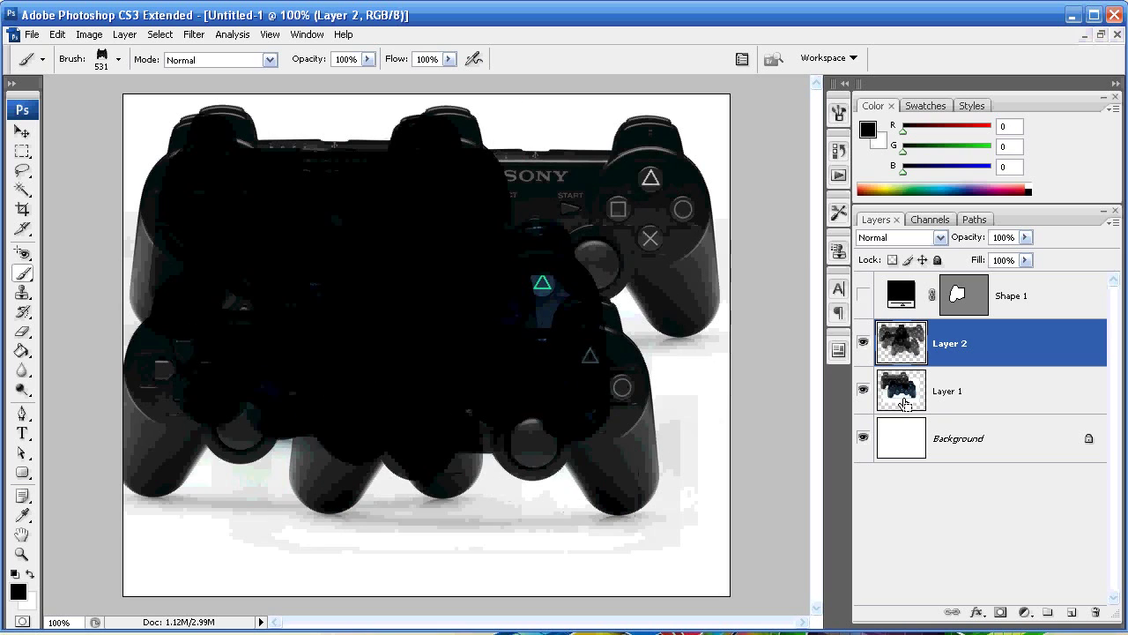
{"action": "key", "text": "ctrl+alt+z"}
{"action": "key", "text": "ctrl+alt+z"}
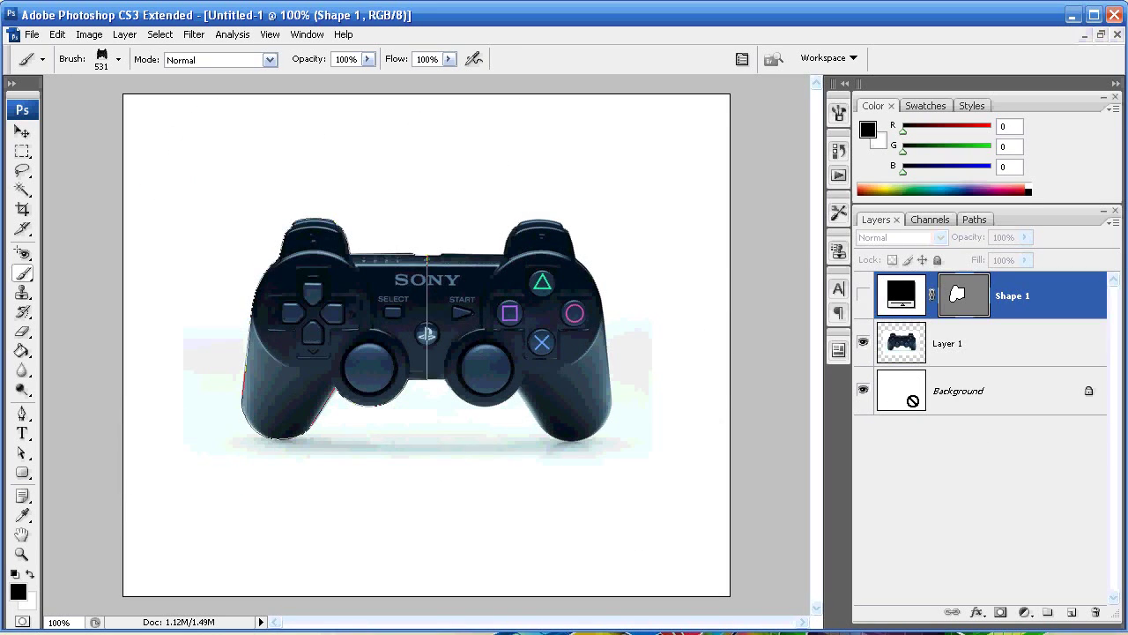
{"action": "left_click", "coordinate": [922, 343]}
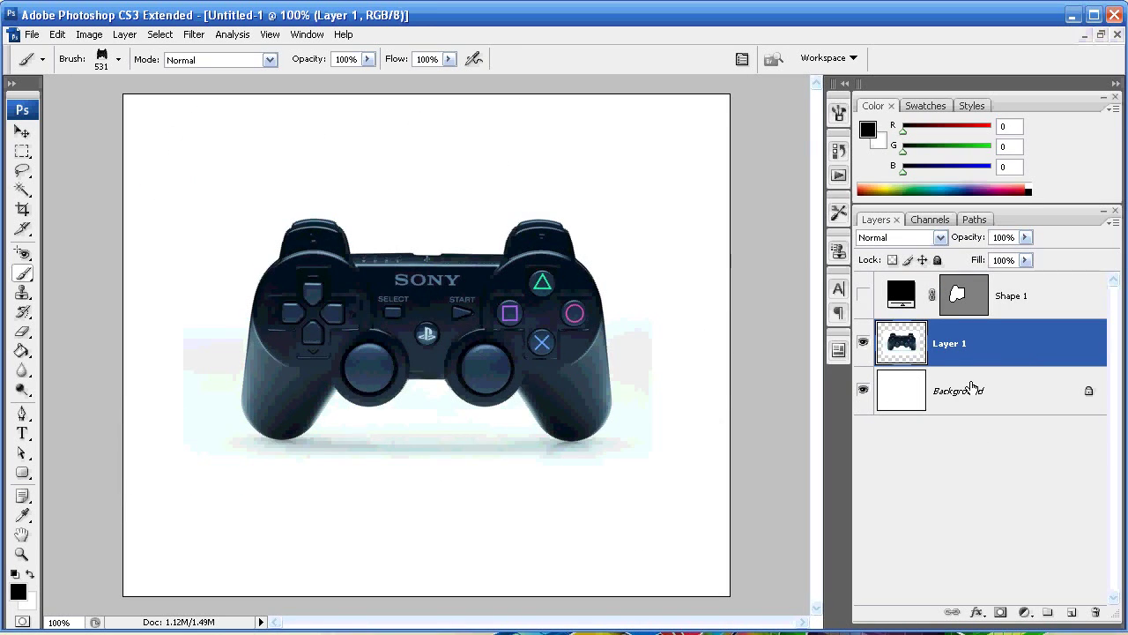
- Make Shape 1 the active layer, choose the Custom Shape Tool and scroll through the shape presets unchanged
{"action": "left_click_drag", "start_coordinate": [898, 352], "coordinate": [429, 326]}
{"action": "left_click_drag", "start_coordinate": [547, 276], "coordinate": [1002, 294]}
{"action": "left_click", "coordinate": [1009, 298]}
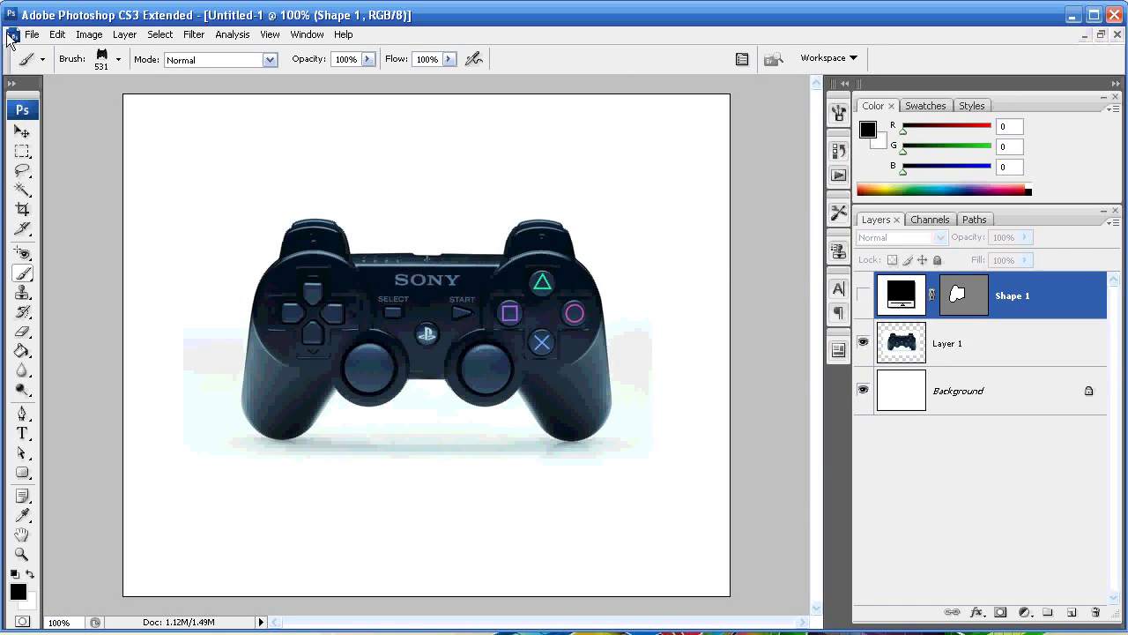
{"action": "left_click", "coordinate": [22, 472]}
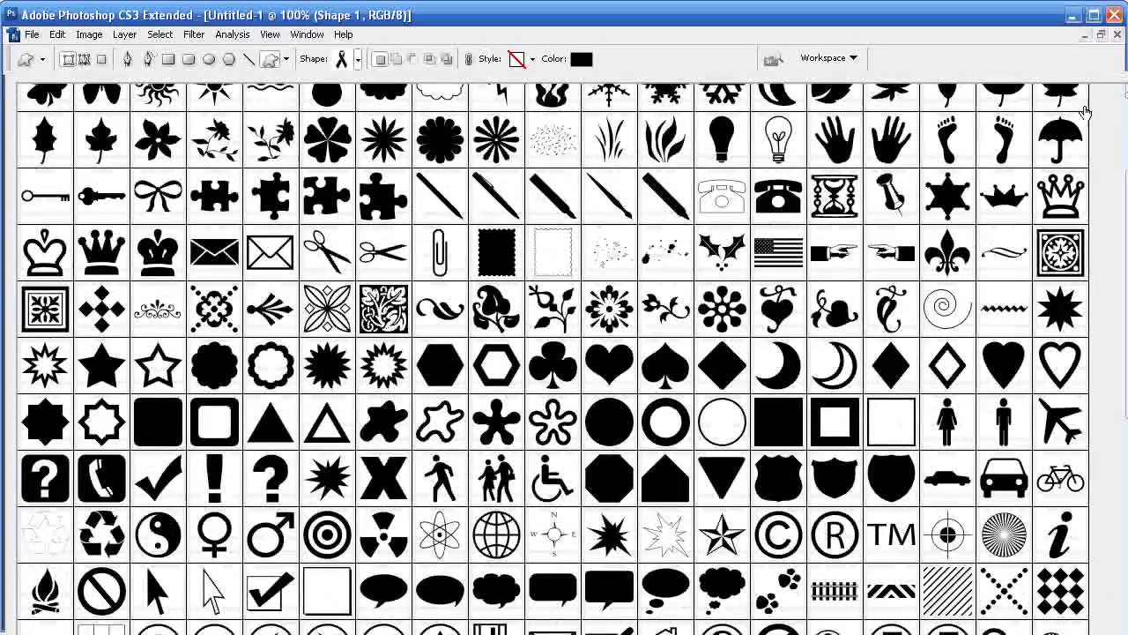
{"action": "scroll", "coordinate": [554, 356], "scroll_direction": "down", "scroll_amount": 12}
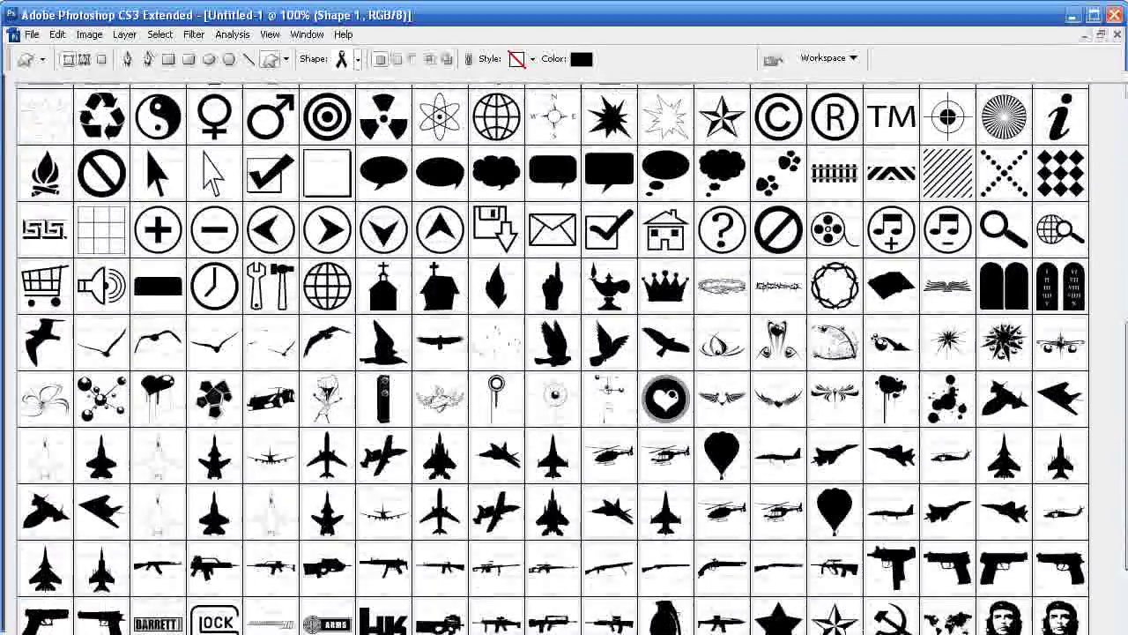
{"action": "scroll", "coordinate": [553, 356], "scroll_direction": "down", "scroll_amount": 5}
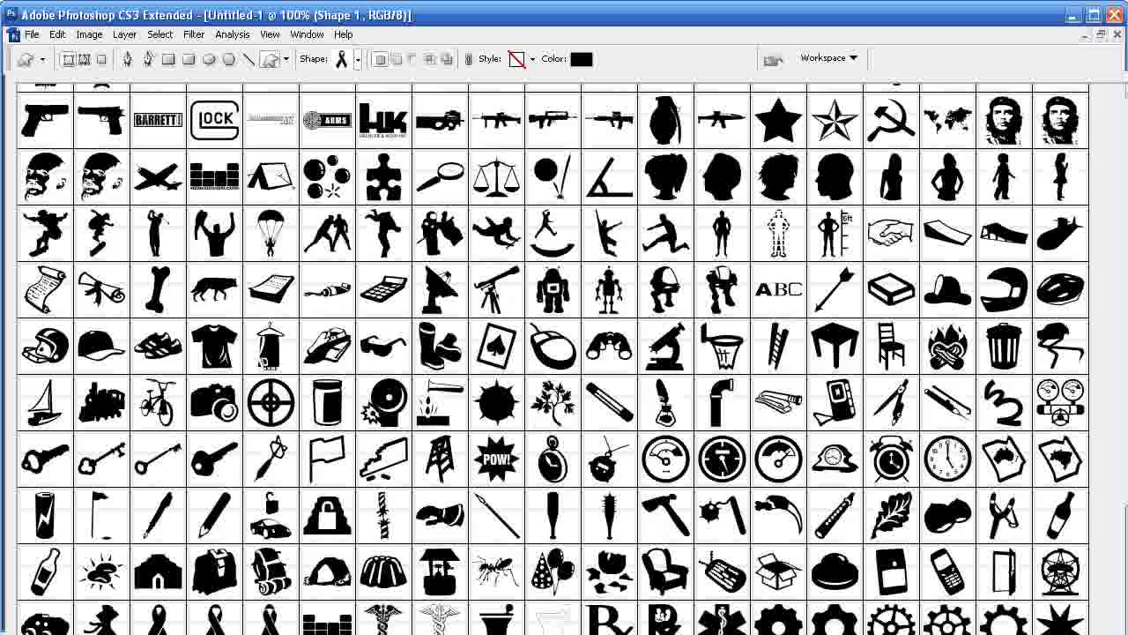
{"action": "scroll", "coordinate": [1010, 126], "scroll_direction": "up", "scroll_amount": 20}
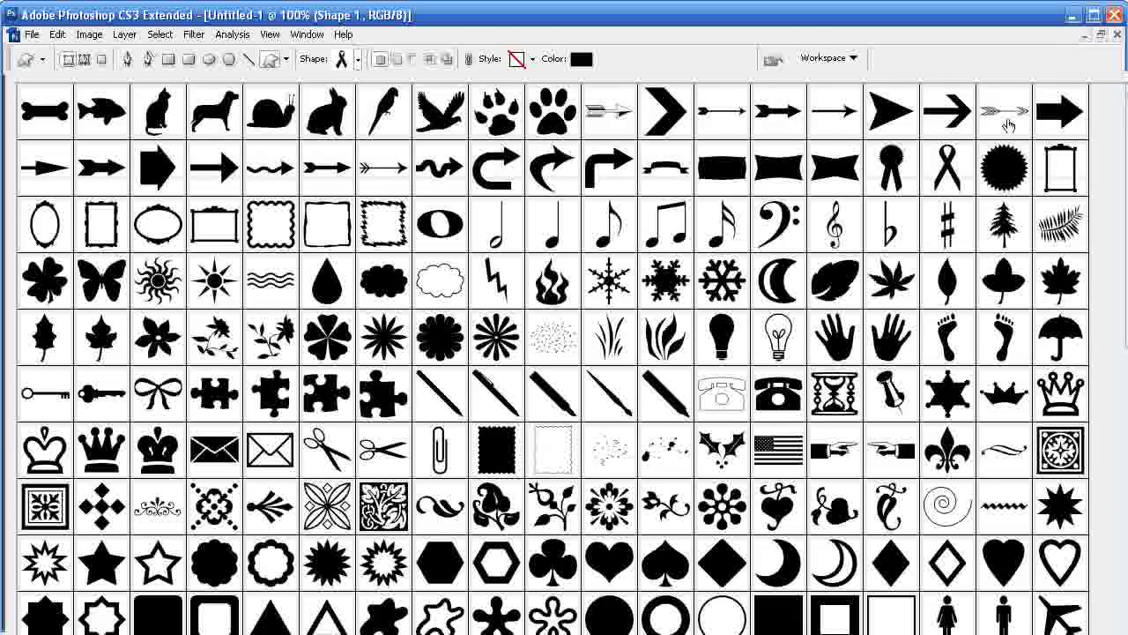
{"action": "left_click", "coordinate": [423, 19]}
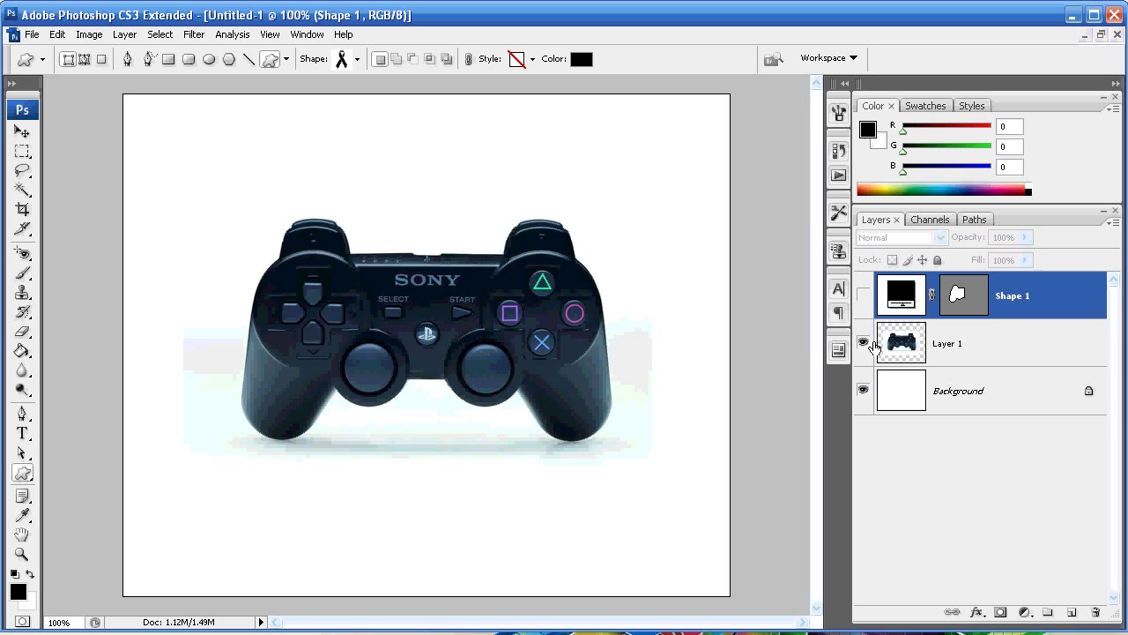
- Zoom in on the controller photo
{"action": "left_click_drag", "start_coordinate": [22, 412], "coordinate": [83, 411]}
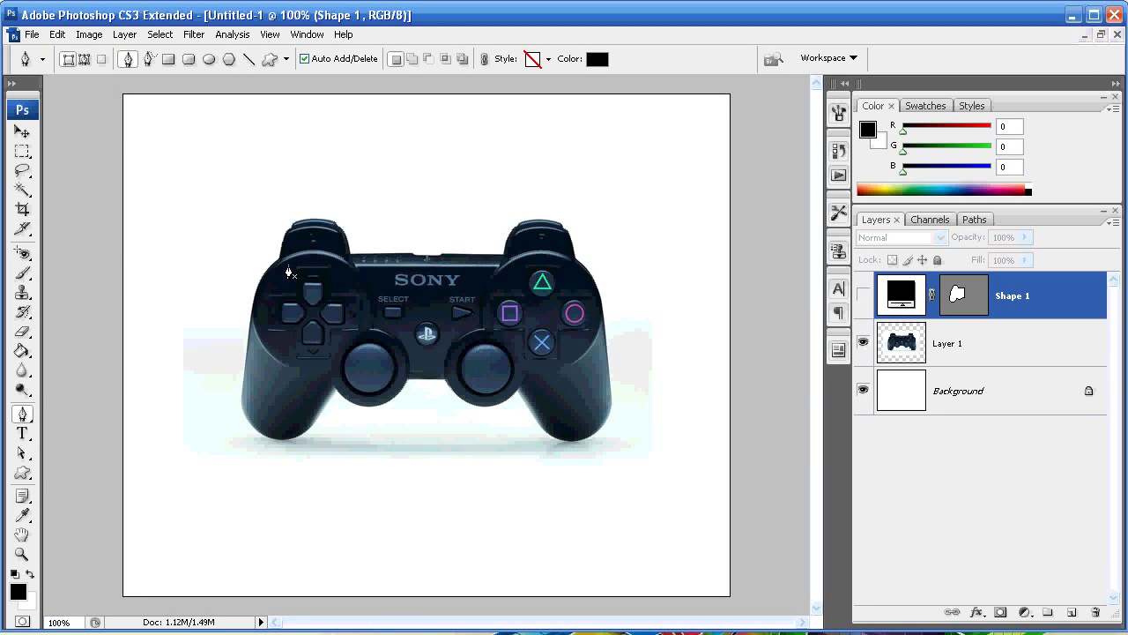
{"action": "left_click", "coordinate": [22, 553]}
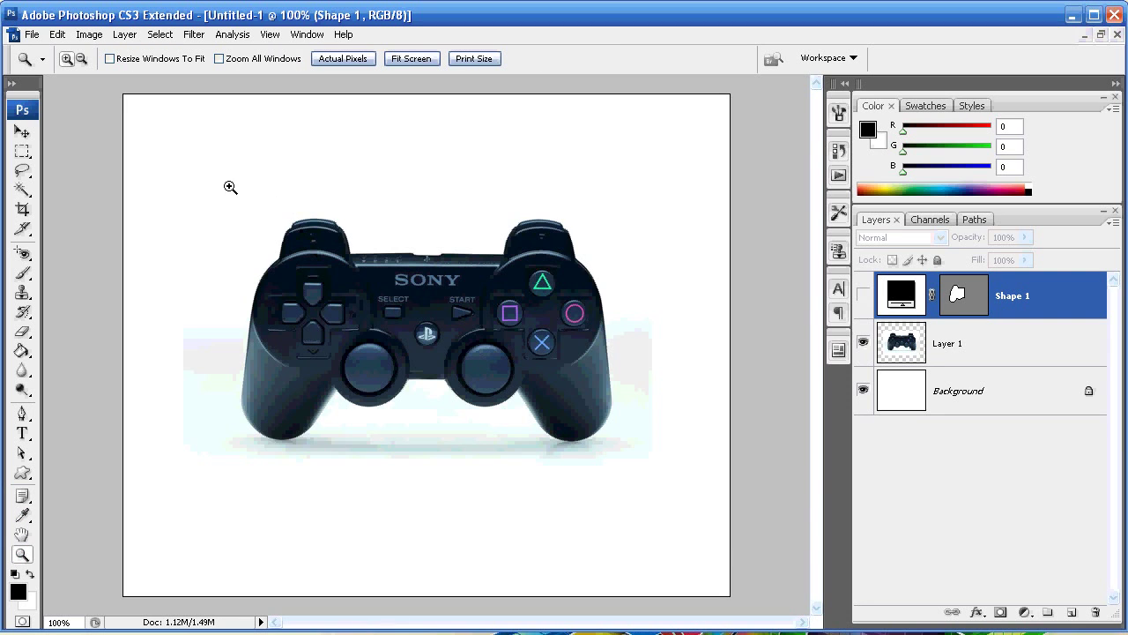
{"action": "left_click_drag", "start_coordinate": [230, 187], "coordinate": [644, 473]}
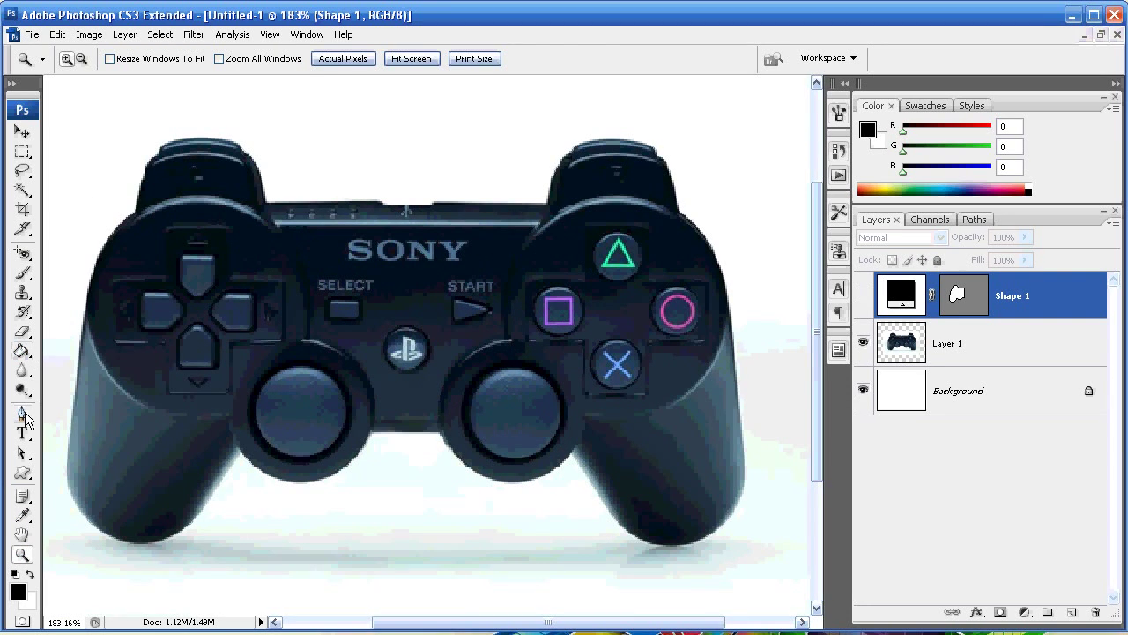
- Place three Pen anchors along the left shoulder as Shape 2, then hide that layer
{"action": "left_click_drag", "start_coordinate": [25, 417], "coordinate": [70, 413]}
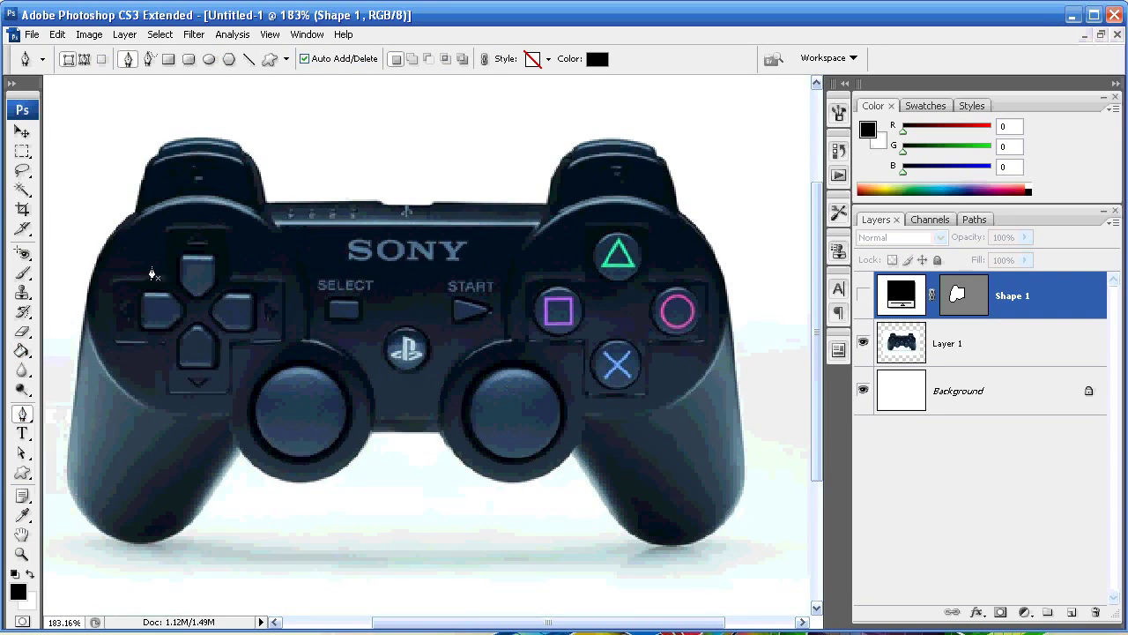
{"action": "left_click", "coordinate": [136, 218]}
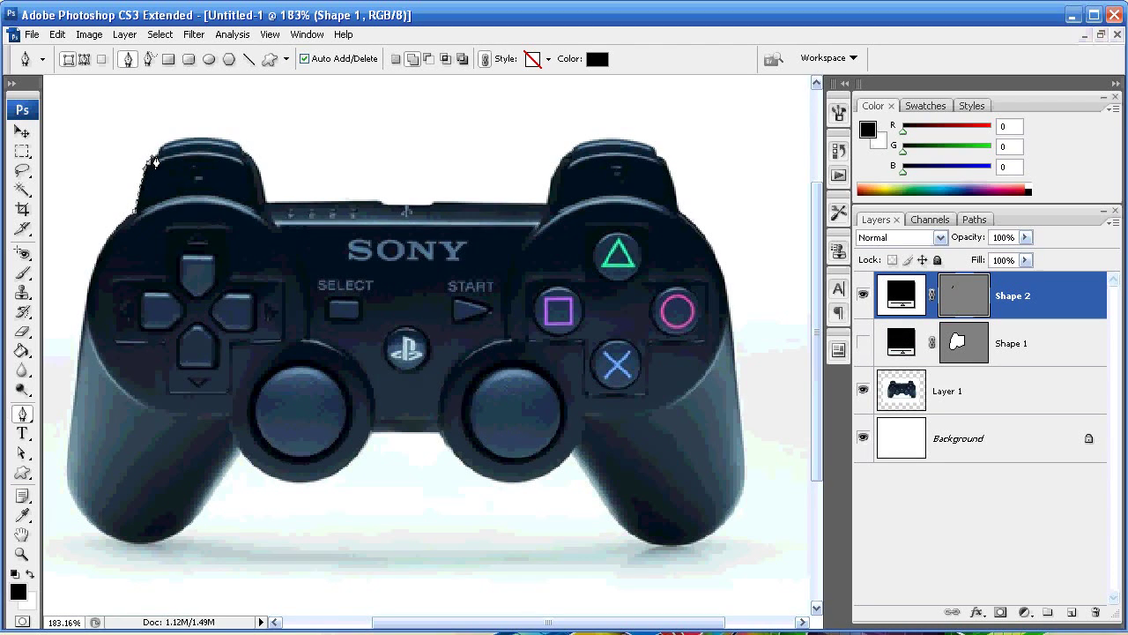
{"action": "left_click", "coordinate": [229, 148]}
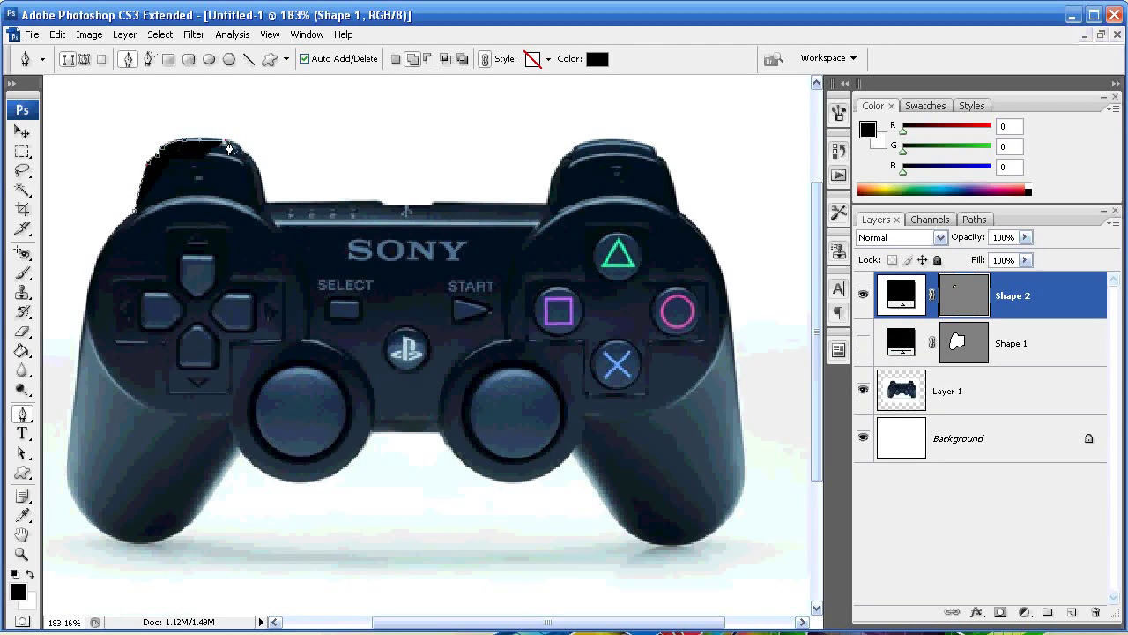
{"action": "left_click", "coordinate": [253, 153]}
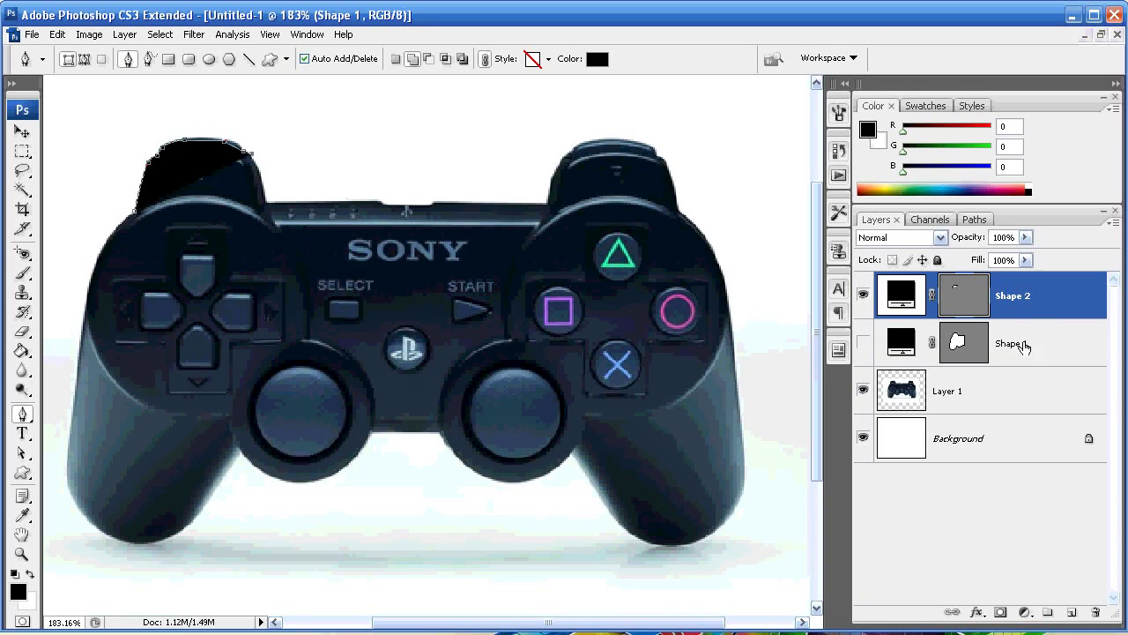
{"action": "left_click", "coordinate": [864, 296]}
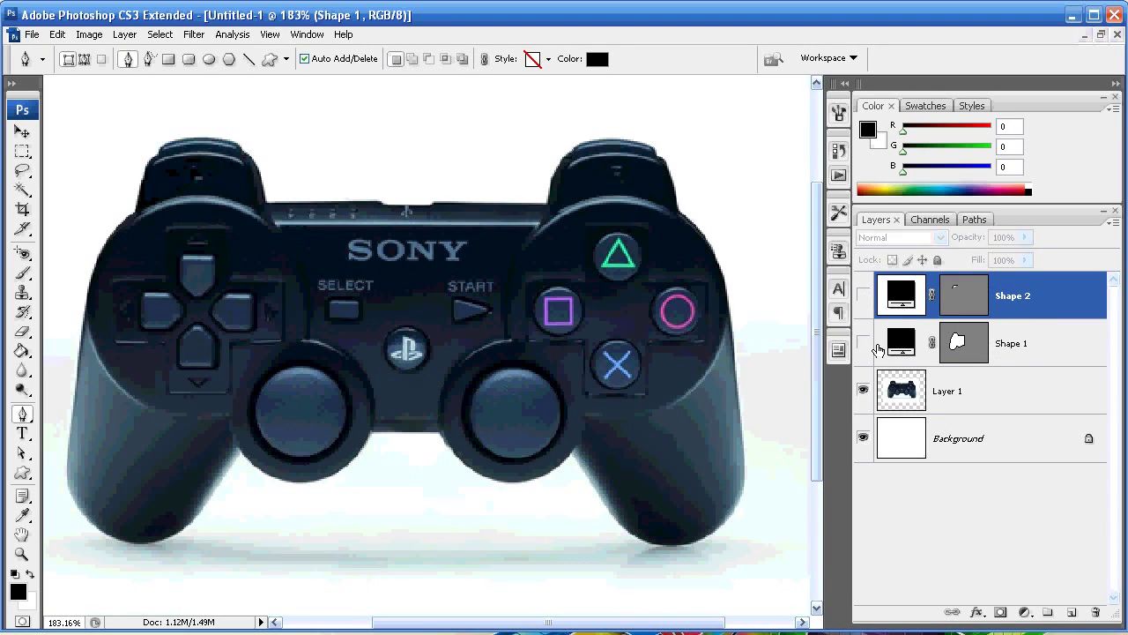
- Make Shape 1 visible and select it as the working layer
{"action": "left_click", "coordinate": [863, 343]}
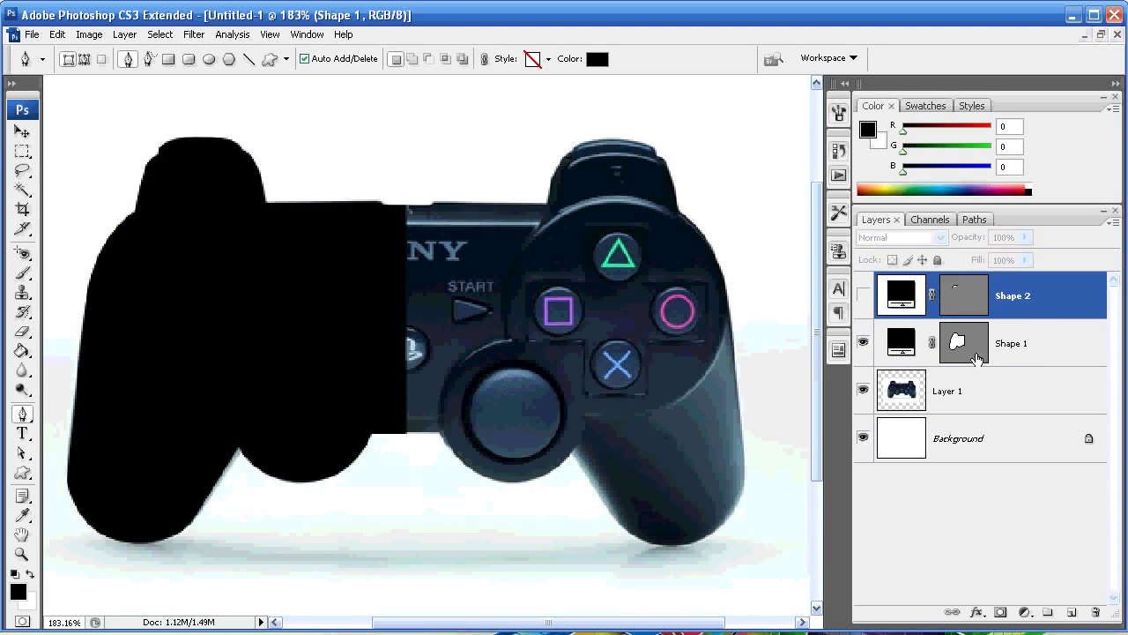
{"action": "left_click", "coordinate": [1023, 351]}
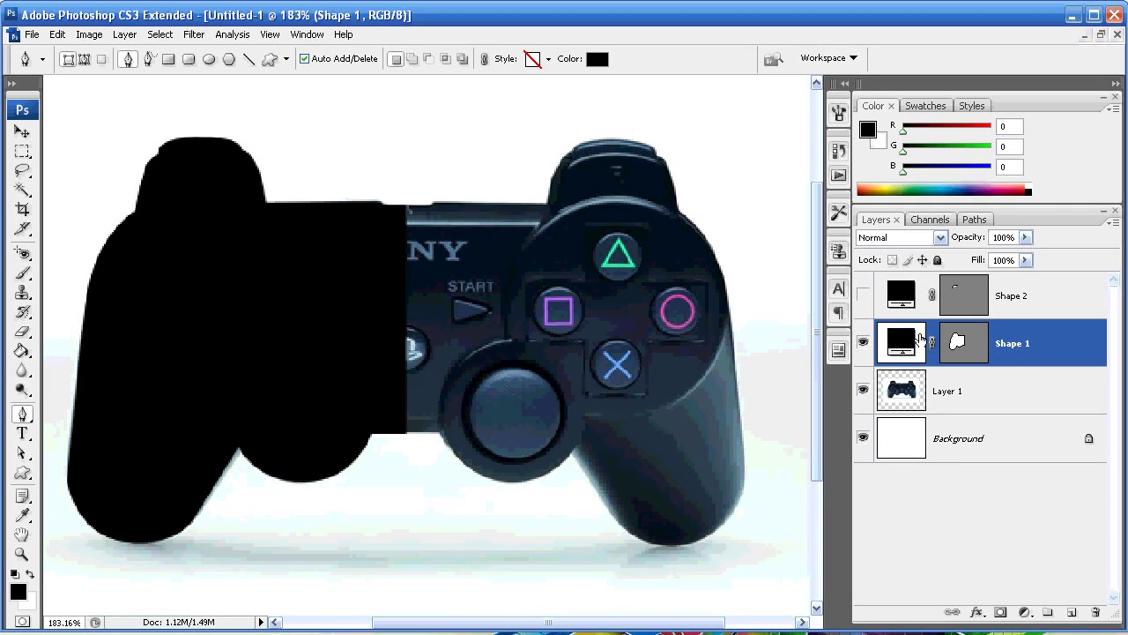
- Hide Layer 1, reset the view to Actual Pixels, and activate Shape 1's vector mask
{"action": "left_click", "coordinate": [865, 393]}
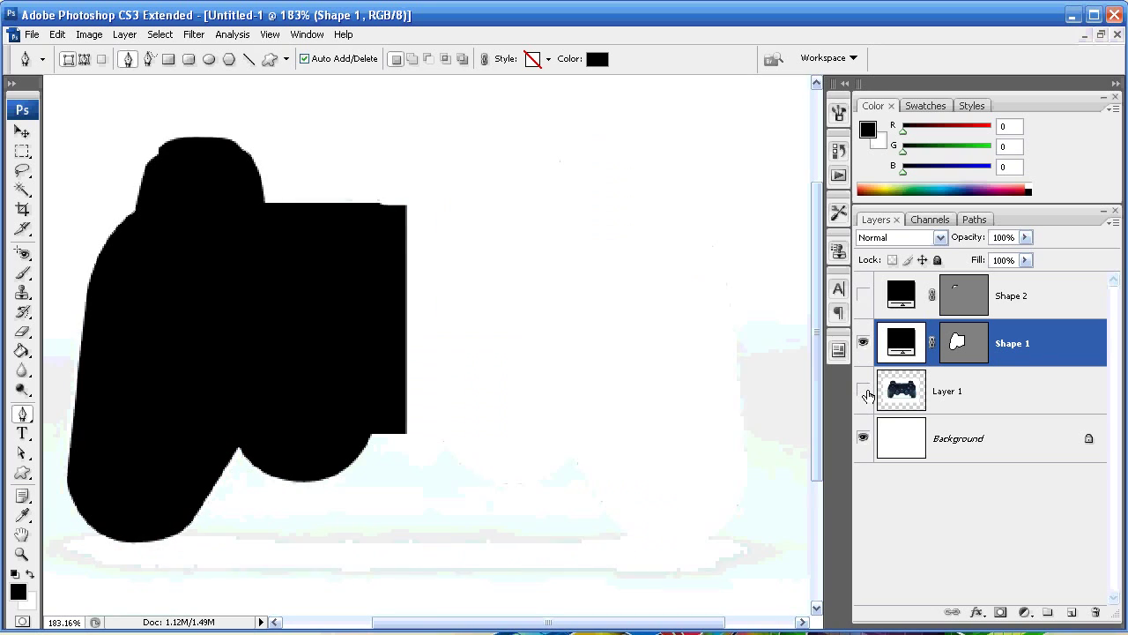
{"action": "key", "text": "z"}
{"action": "right_click", "coordinate": [208, 453]}
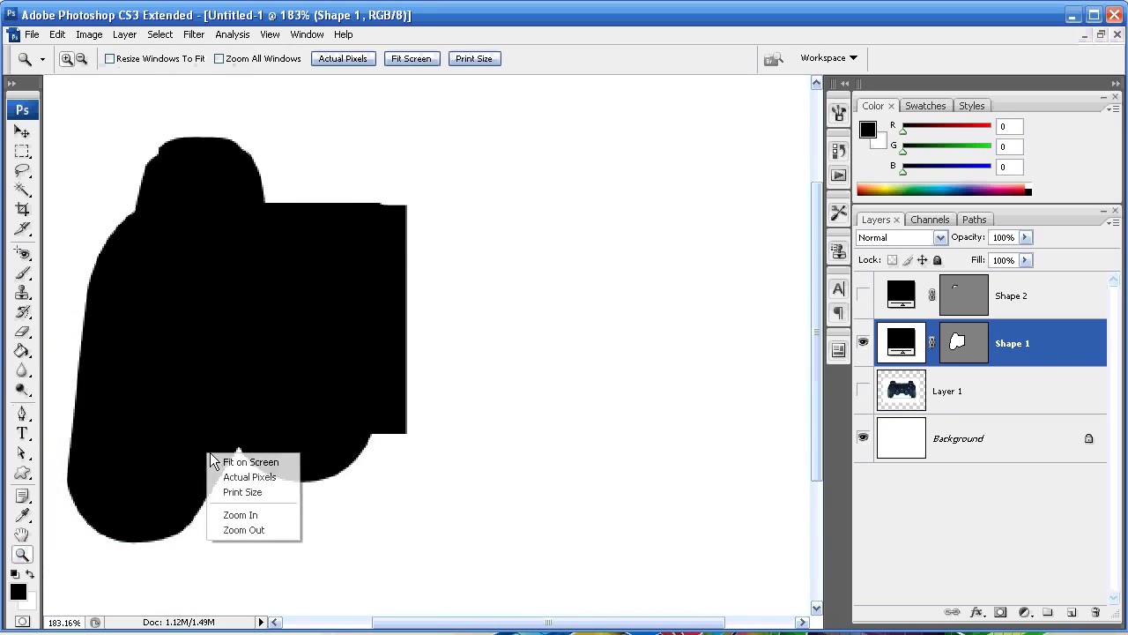
{"action": "left_click", "coordinate": [247, 476]}
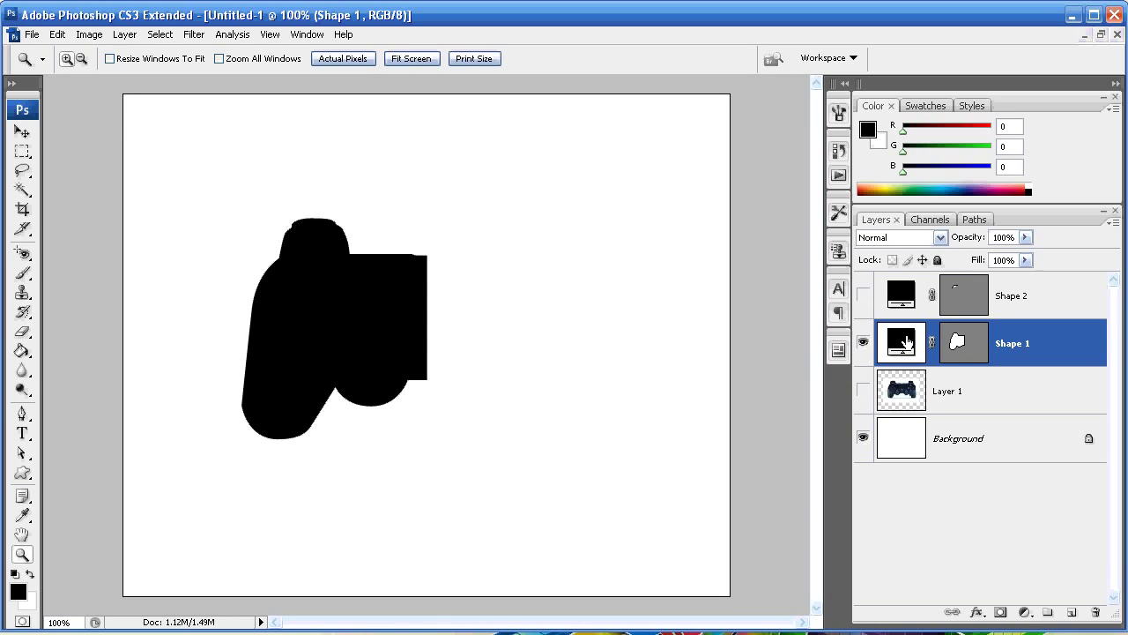
{"action": "left_click", "coordinate": [956, 342]}
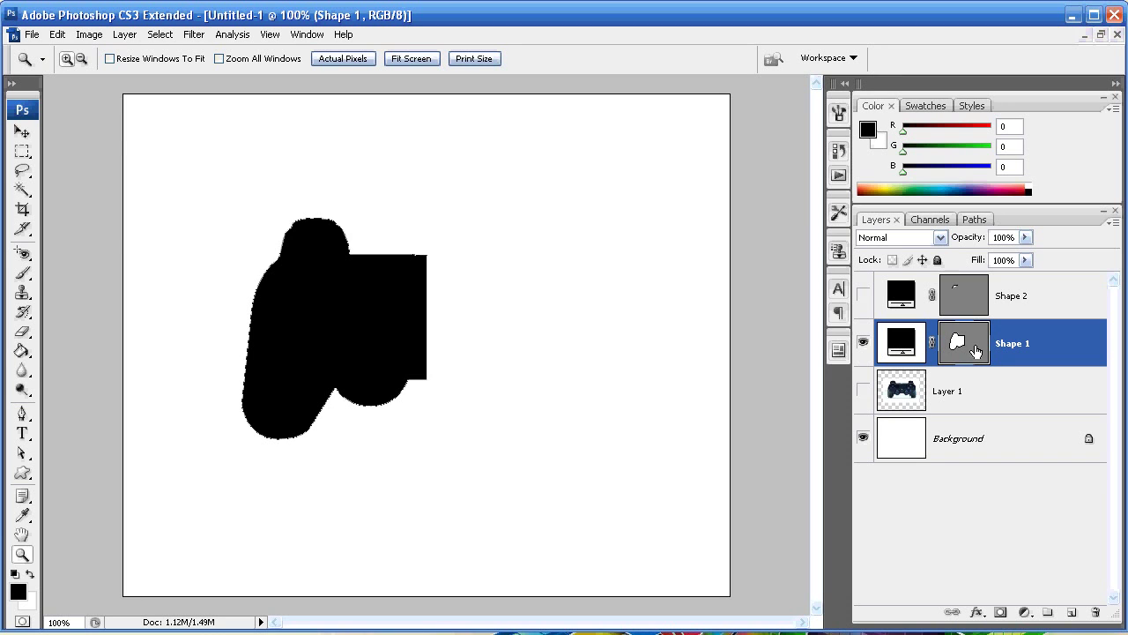
{"action": "left_click", "coordinate": [57, 35]}
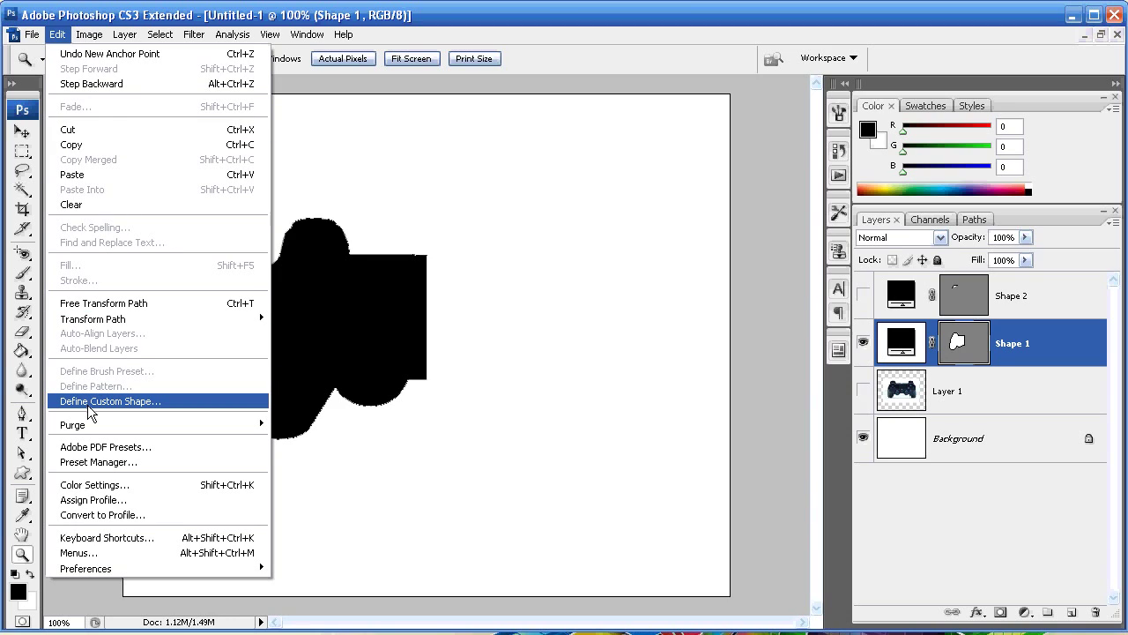
- Define Shape 1's vector mask outline as a custom shape named PS
{"action": "left_click", "coordinate": [976, 385]}
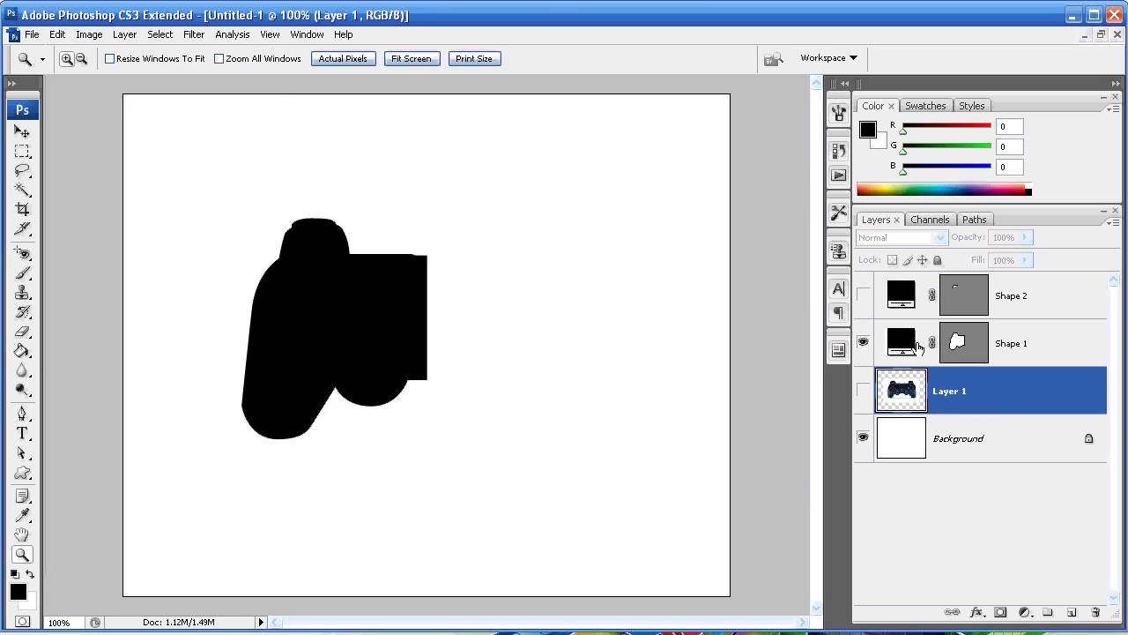
{"action": "left_click", "coordinate": [918, 348]}
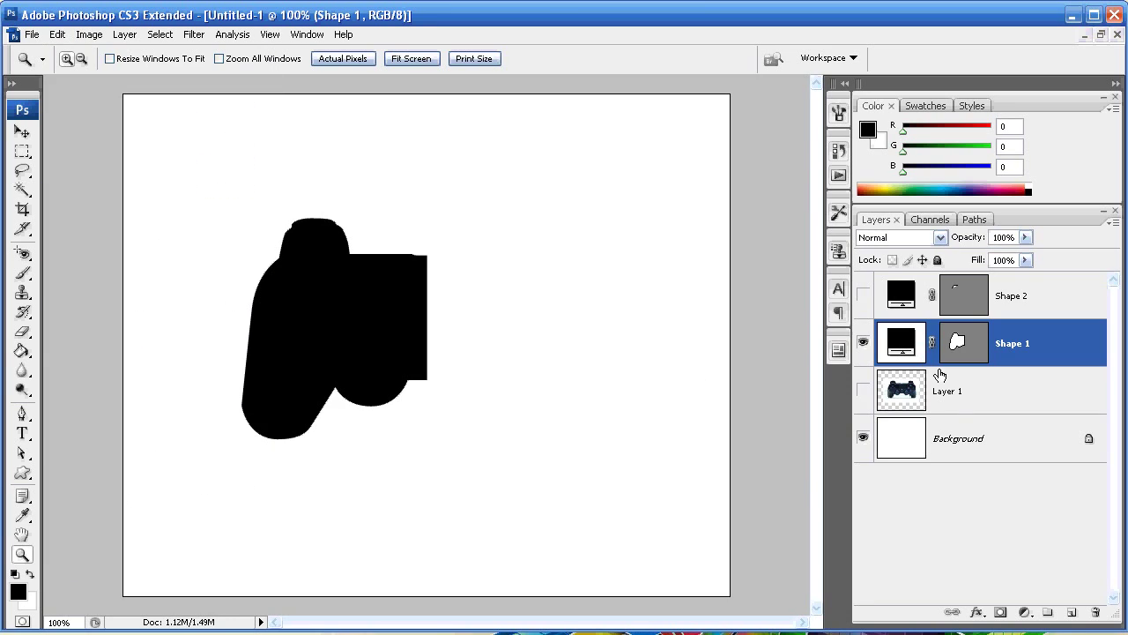
{"action": "left_click", "coordinate": [62, 40]}
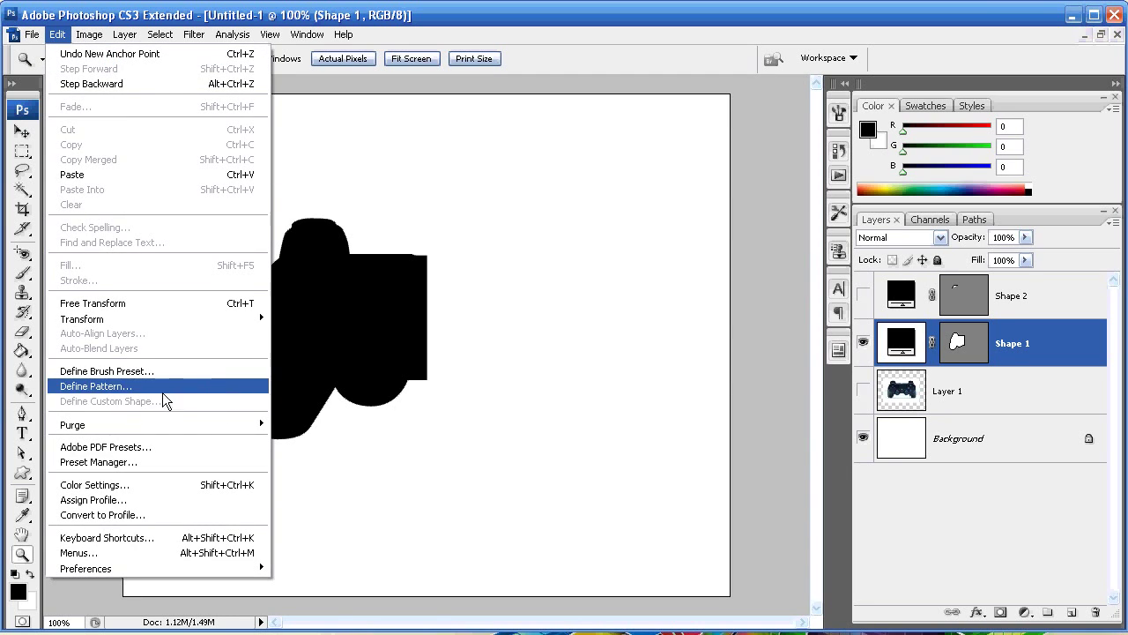
{"action": "left_click", "coordinate": [956, 345]}
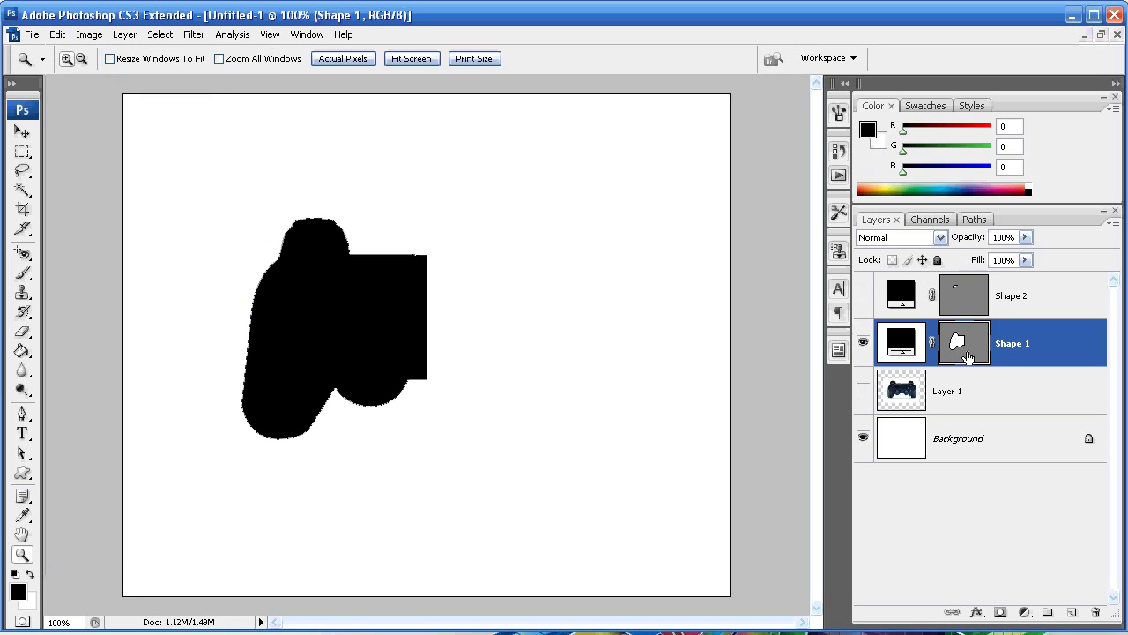
{"action": "left_click", "coordinate": [58, 35]}
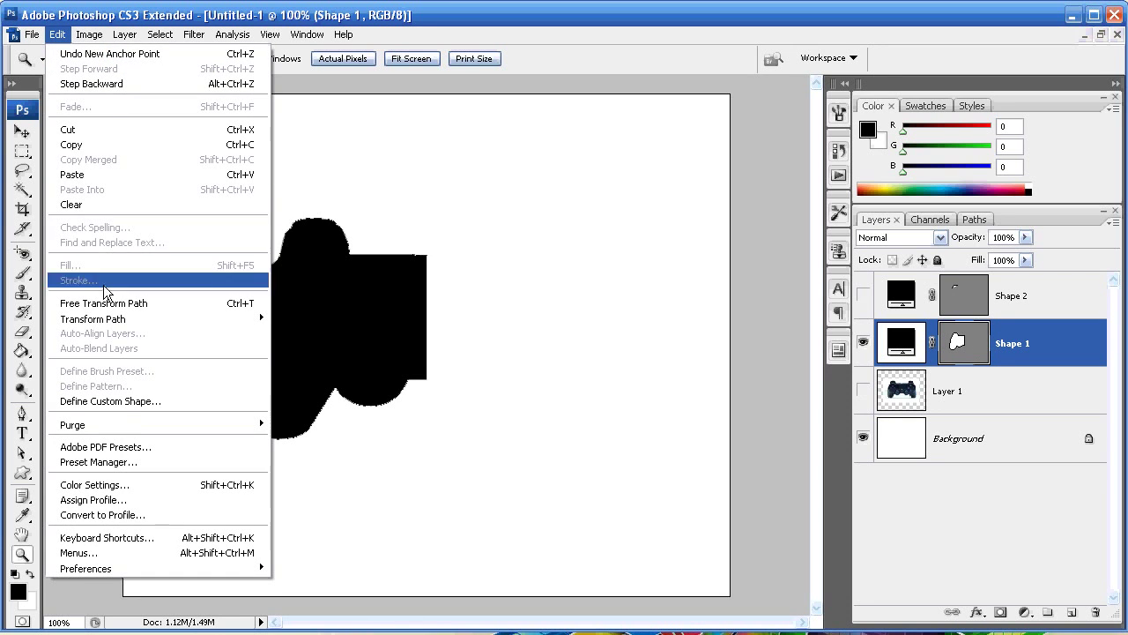
{"action": "left_click", "coordinate": [120, 402]}
{"action": "left_click_drag", "start_coordinate": [657, 258], "coordinate": [464, 272]}
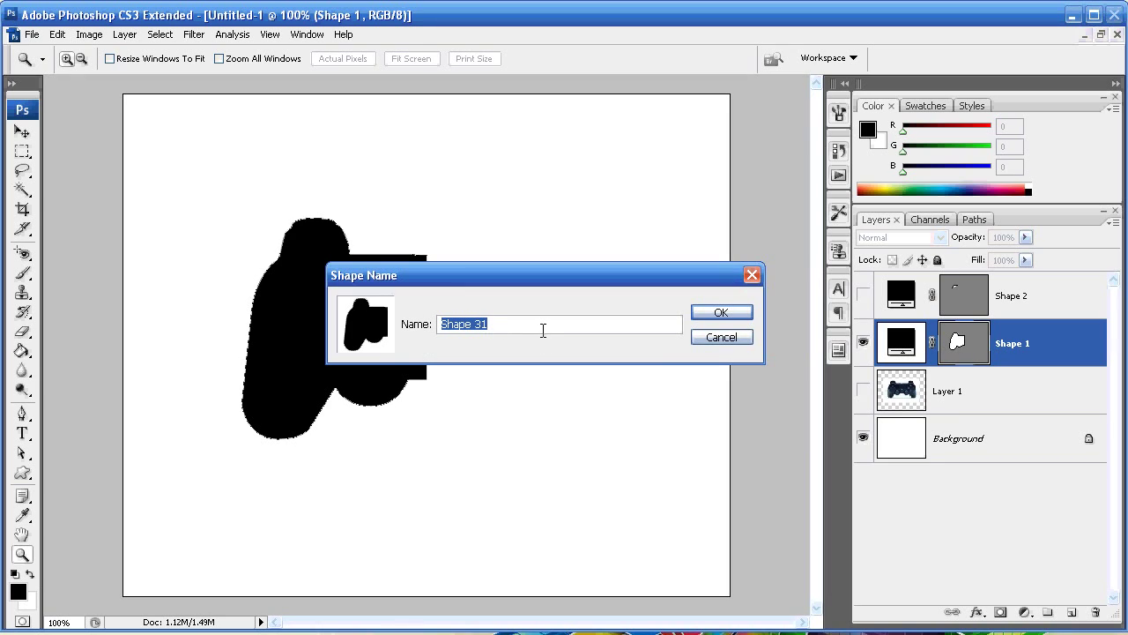
{"action": "type", "text": "PS3"}
{"action": "left_click", "coordinate": [737, 312]}
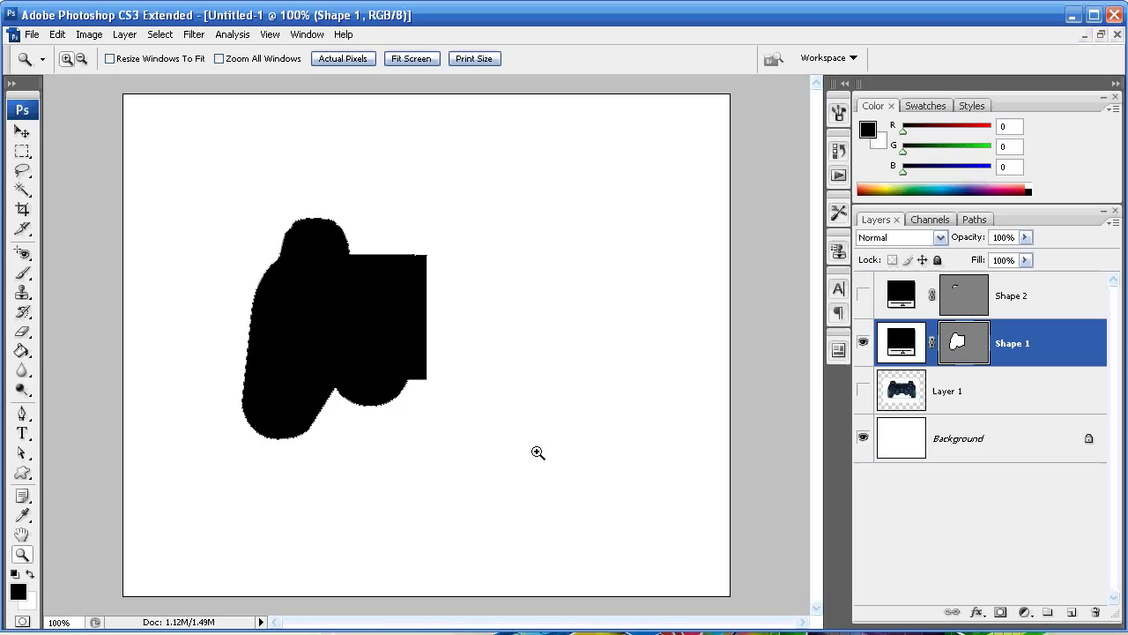
- Pick the PS3 custom shape from the small-thumbnail list and drag out a second half beside the first
{"action": "left_click", "coordinate": [22, 474]}
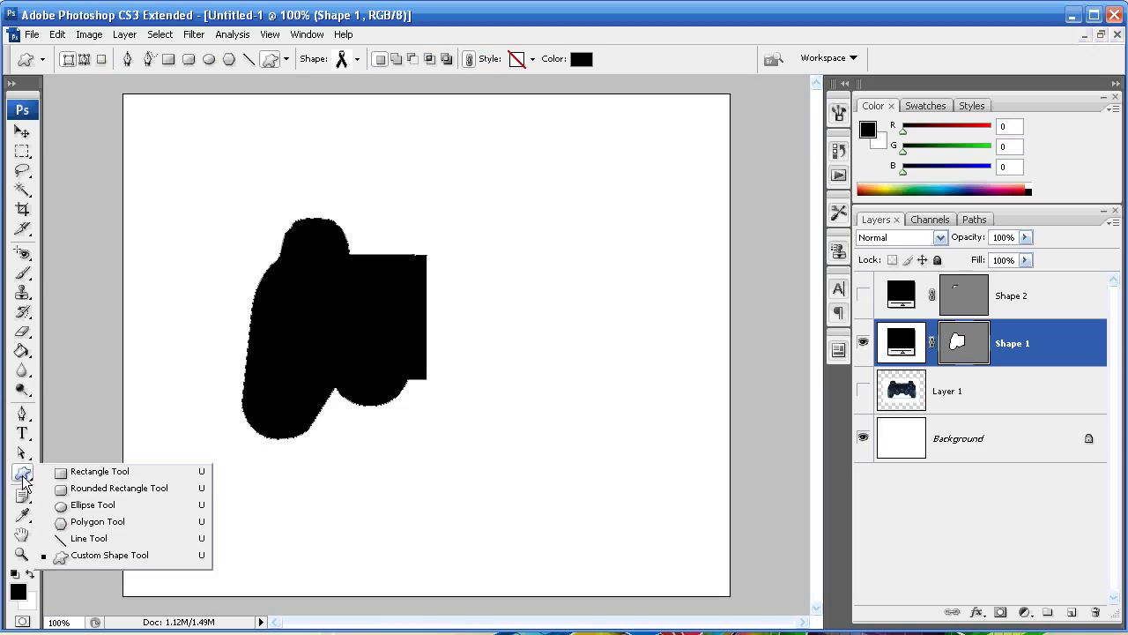
{"action": "left_click", "coordinate": [97, 555]}
{"action": "left_click", "coordinate": [341, 59]}
{"action": "scroll", "coordinate": [789, 477], "scroll_direction": "down", "scroll_amount": 10}
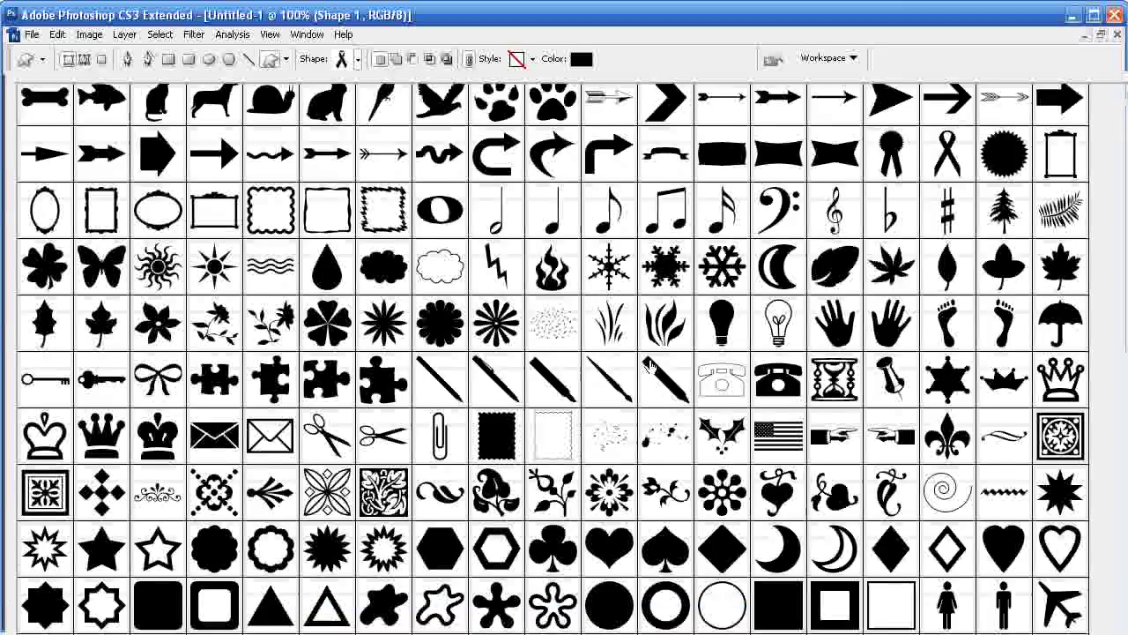
{"action": "scroll", "coordinate": [789, 477], "scroll_direction": "down", "scroll_amount": 10}
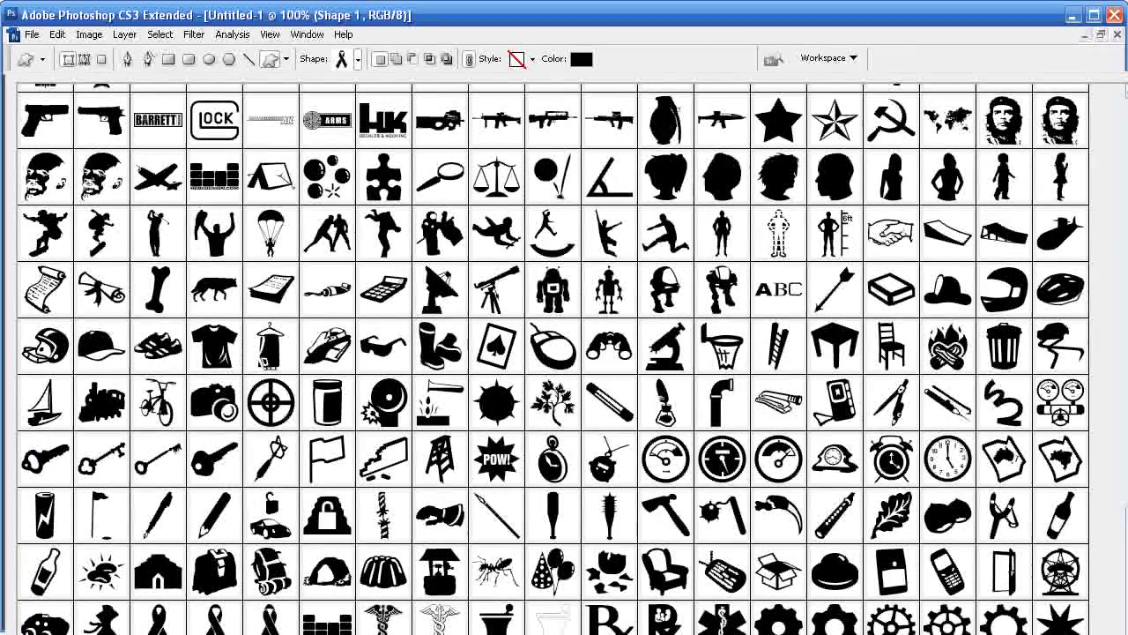
{"action": "left_click", "coordinate": [1125, 91]}
{"action": "left_click", "coordinate": [1101, 219]}
{"action": "left_click", "coordinate": [427, 522]}
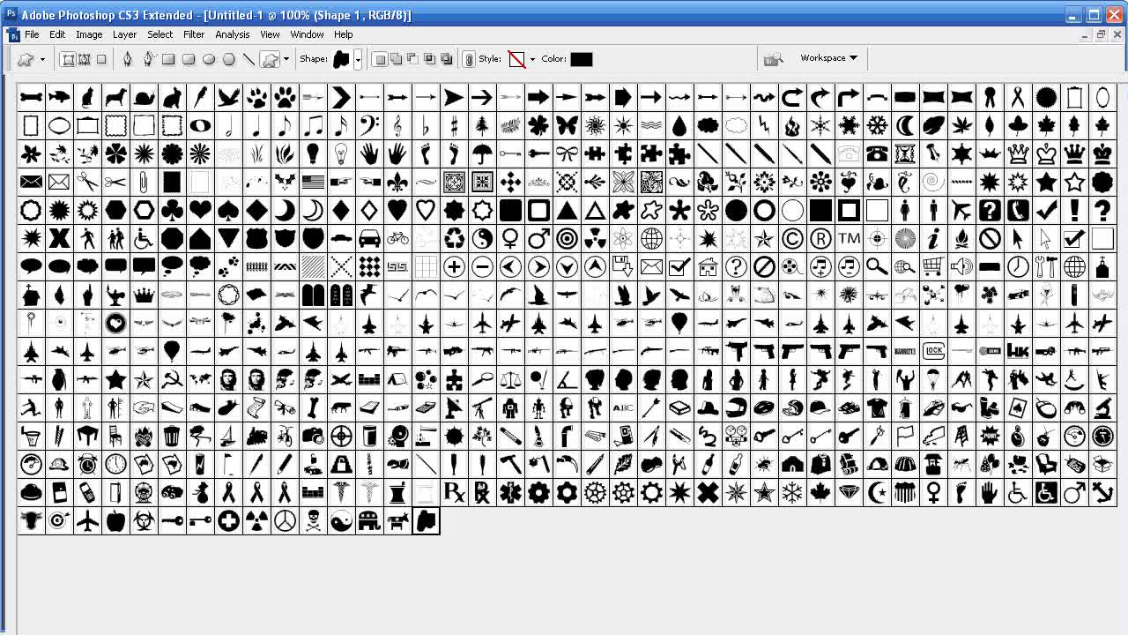
{"action": "key", "text": "Return"}
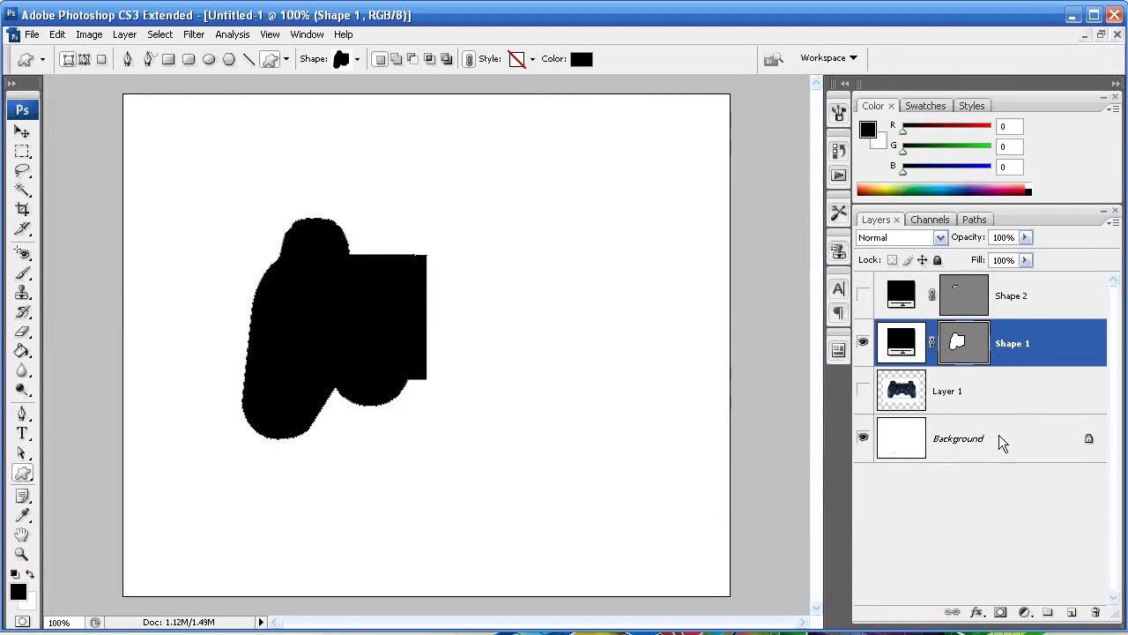
{"action": "left_click_drag", "start_coordinate": [463, 256], "coordinate": [721, 443]}
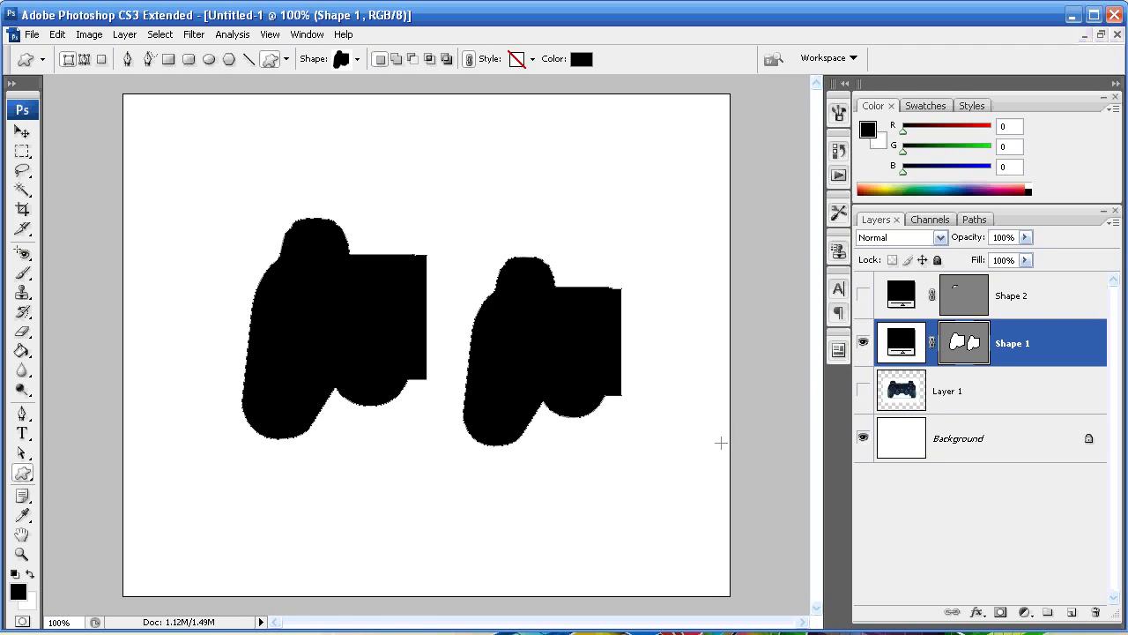
- Undo the extra half, draw the PS3 shape on a new Shape 3 layer, and hide Shape 1
{"action": "left_click", "coordinate": [22, 131]}
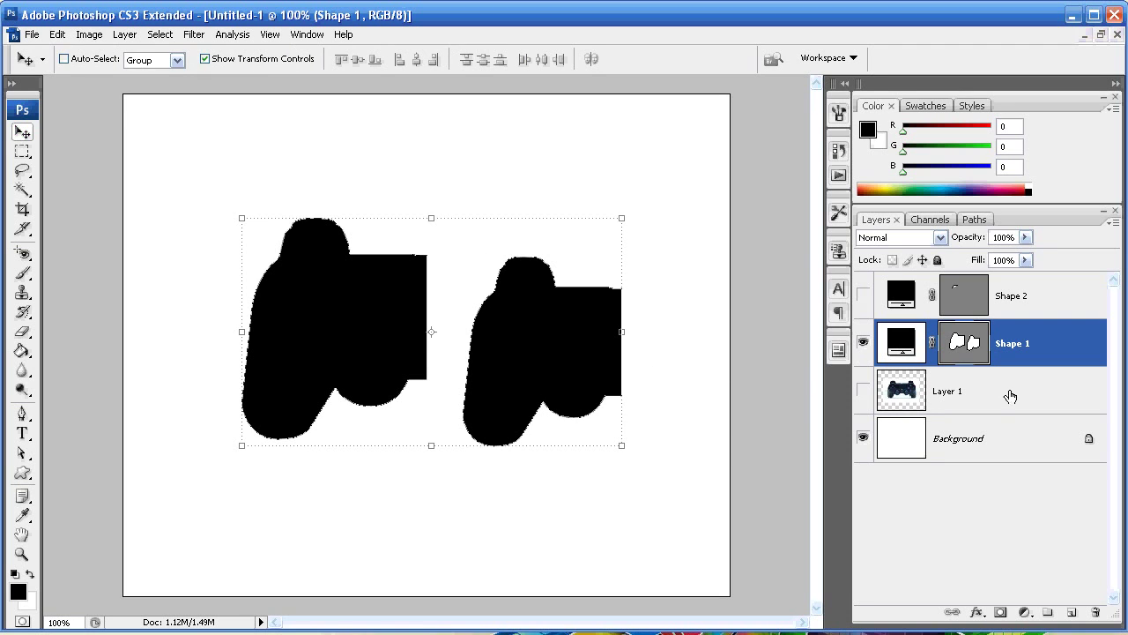
{"action": "key", "text": "ctrl+z"}
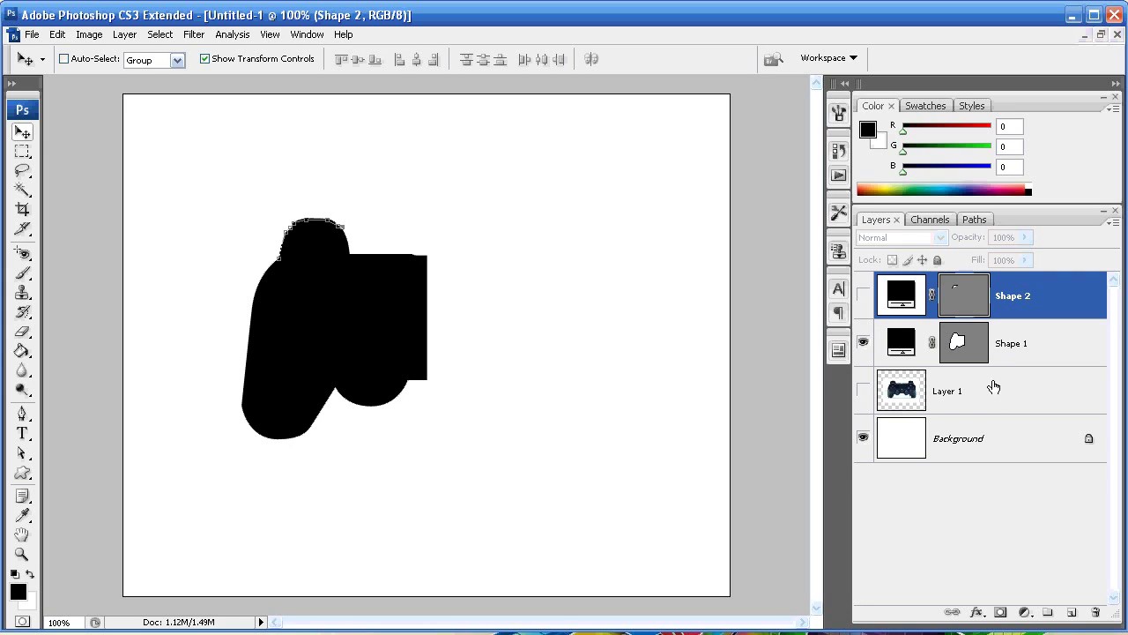
{"action": "left_click", "coordinate": [1072, 612]}
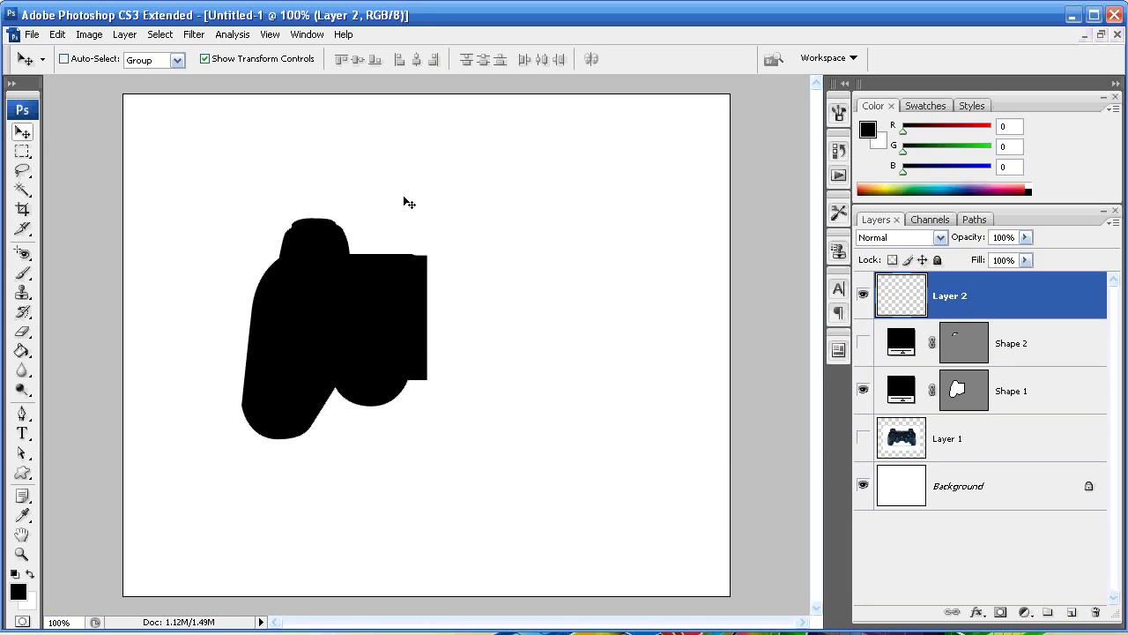
{"action": "left_click", "coordinate": [22, 473]}
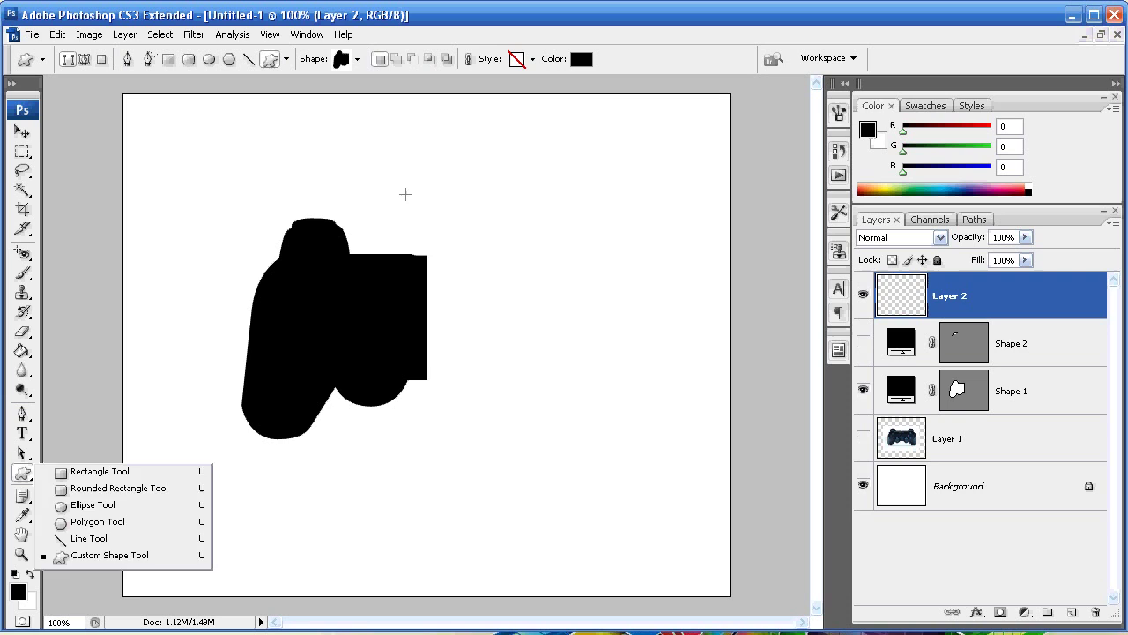
{"action": "left_click_drag", "start_coordinate": [407, 191], "coordinate": [685, 371]}
{"action": "left_click", "coordinate": [864, 390]}
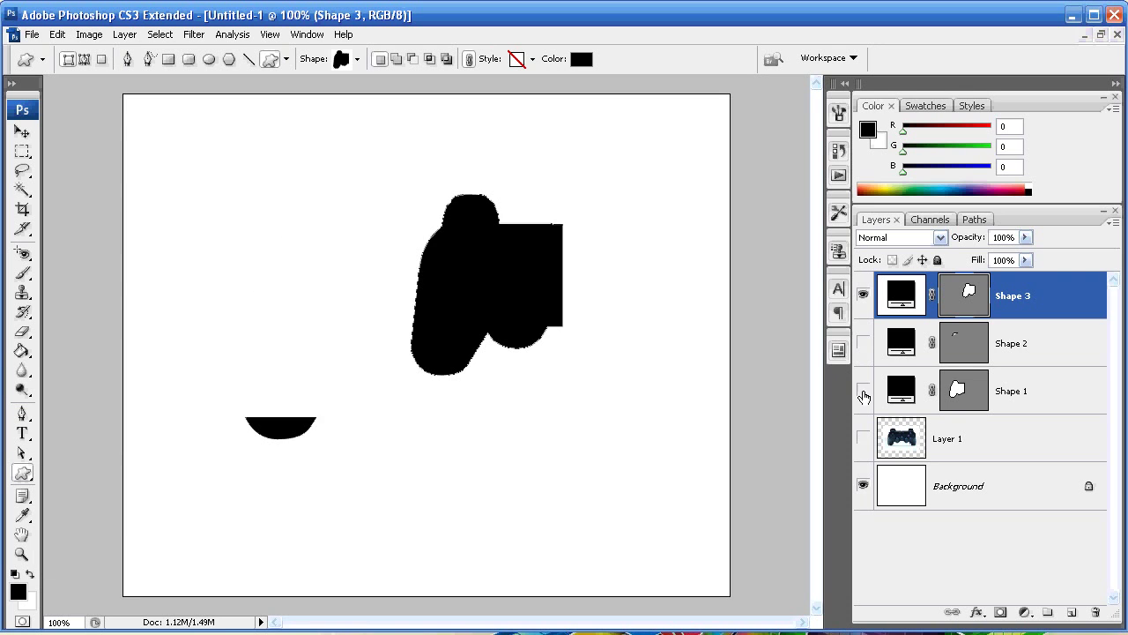
- Move Shape 3 to the canvas's left side and duplicate it with Ctrl+J
{"action": "left_click", "coordinate": [23, 132]}
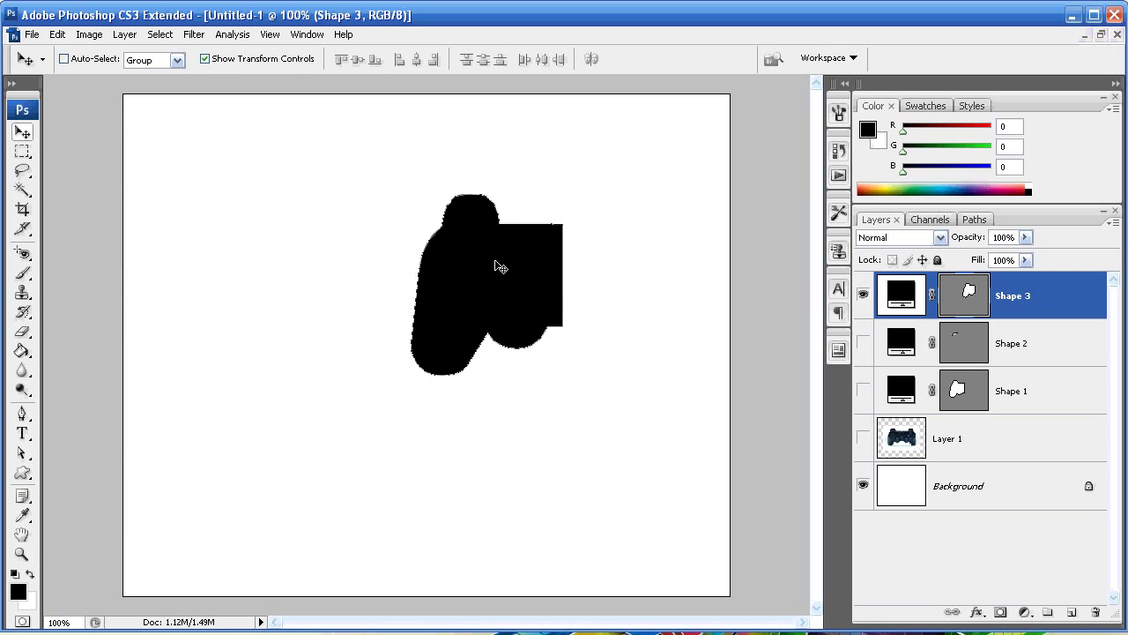
{"action": "left_click_drag", "start_coordinate": [497, 262], "coordinate": [273, 262]}
{"action": "left_click", "coordinate": [55, 35]}
{"action": "left_click", "coordinate": [56, 34]}
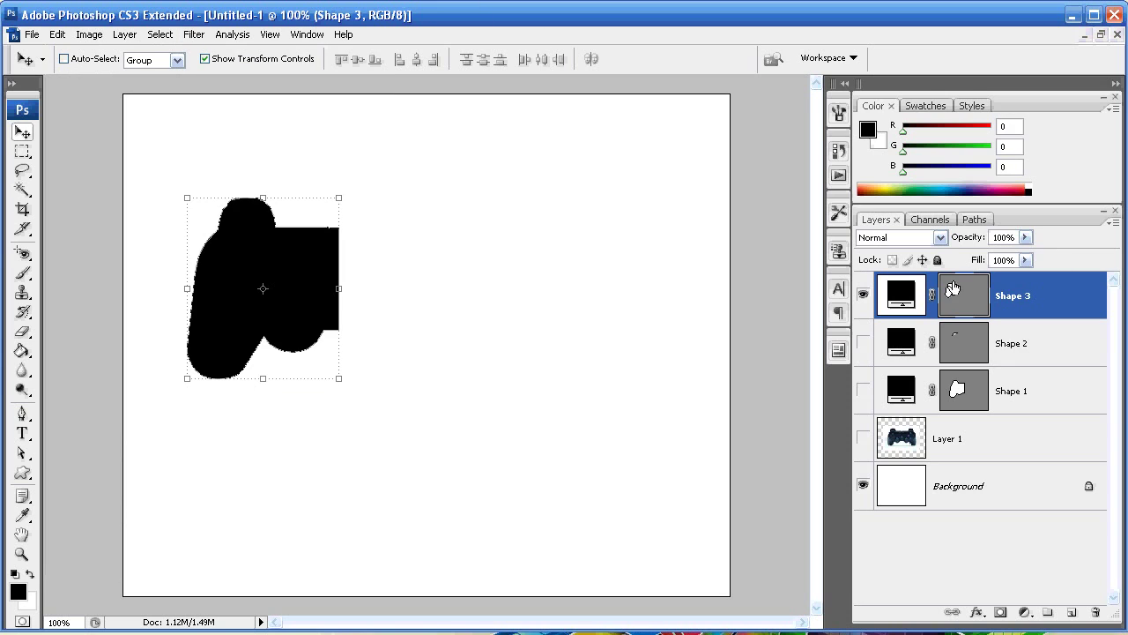
{"action": "key", "text": "ctrl+j"}
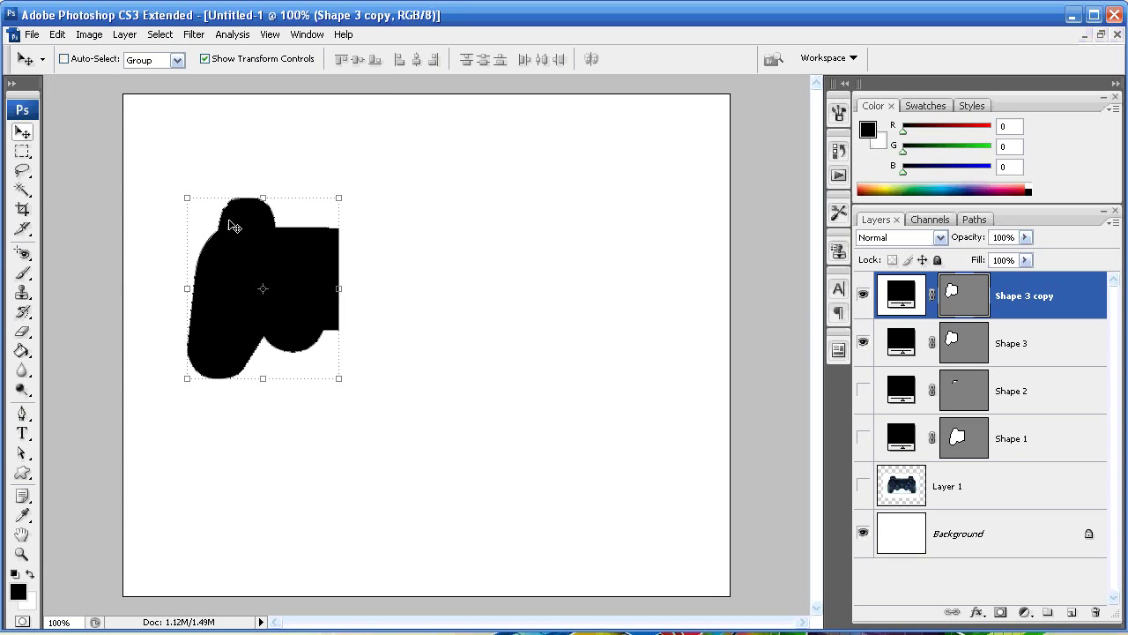
- Flip Shape 3 copy horizontally, slide it right against Shape 3, and select both shape layers
{"action": "left_click", "coordinate": [62, 35]}
{"action": "mouse_move", "coordinate": [149, 318]}
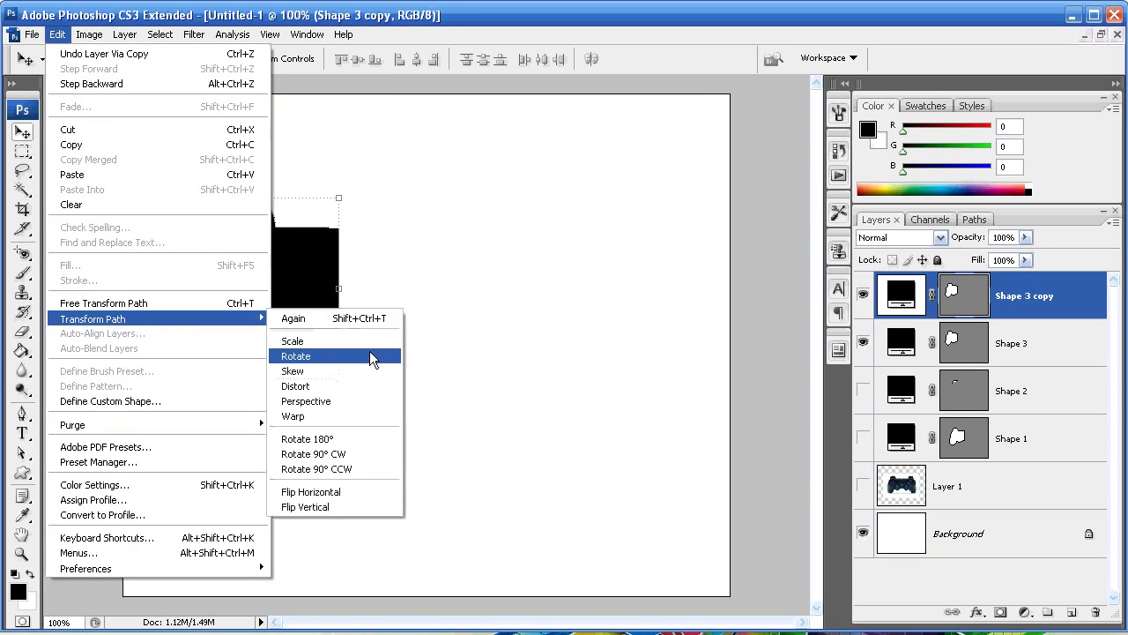
{"action": "left_click", "coordinate": [349, 498]}
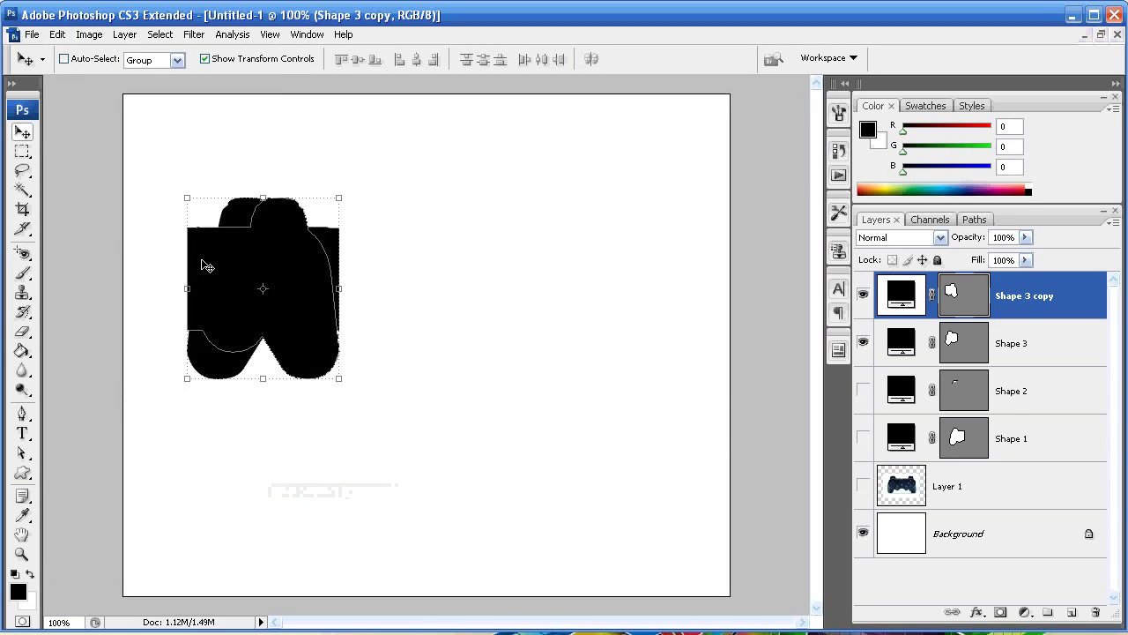
{"action": "left_click_drag", "start_coordinate": [286, 256], "coordinate": [439, 256]}
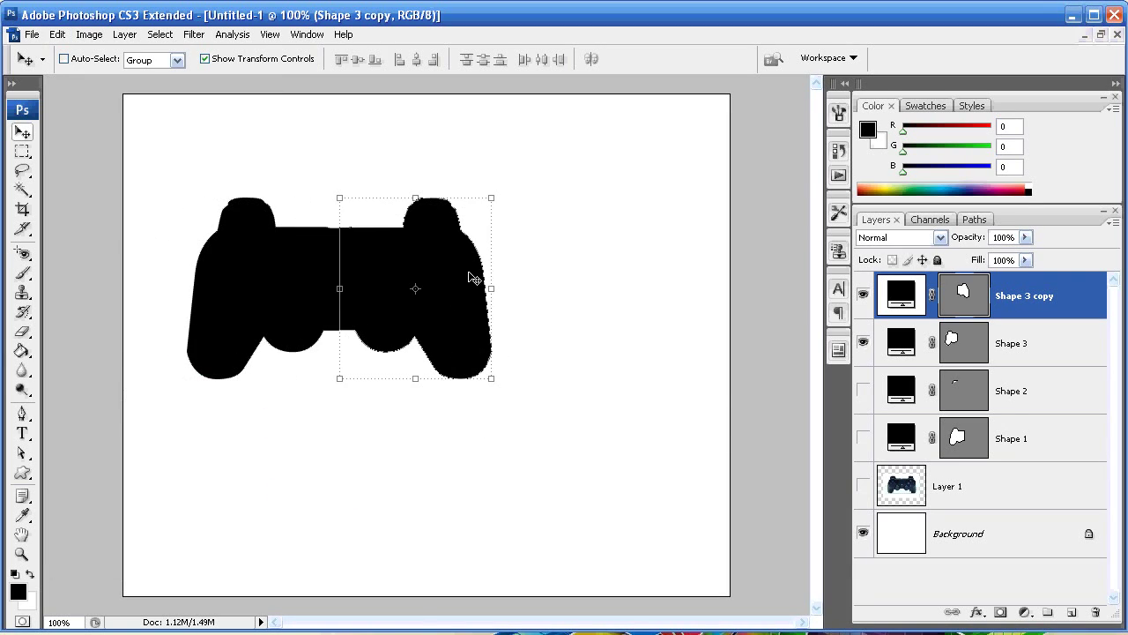
{"action": "left_click", "coordinate": [1049, 446]}
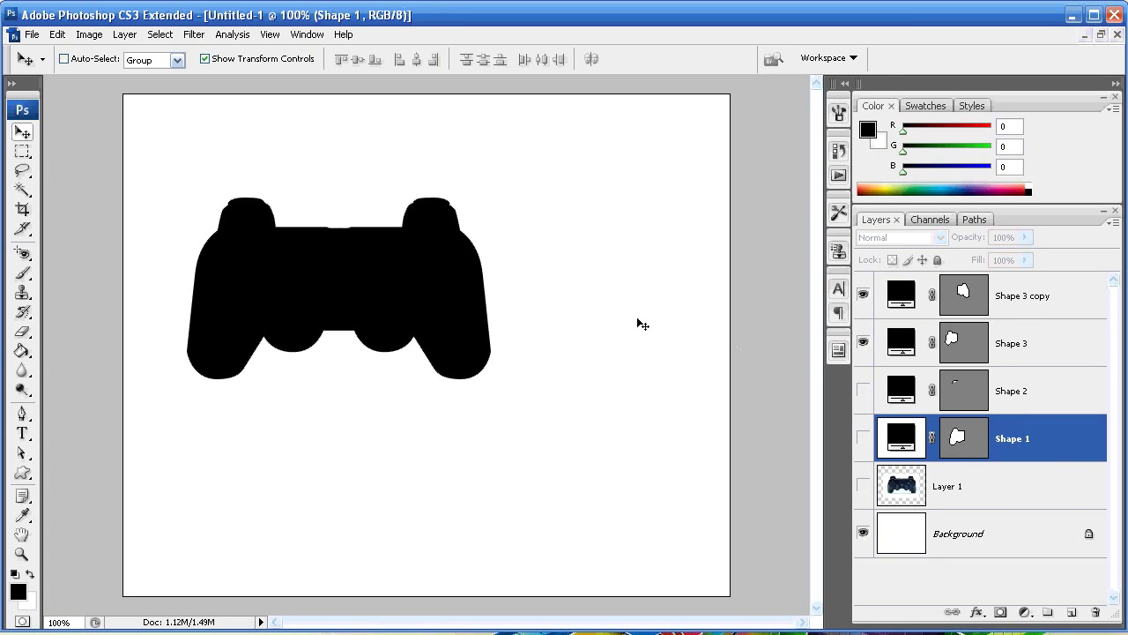
{"action": "left_click", "coordinate": [1028, 352]}
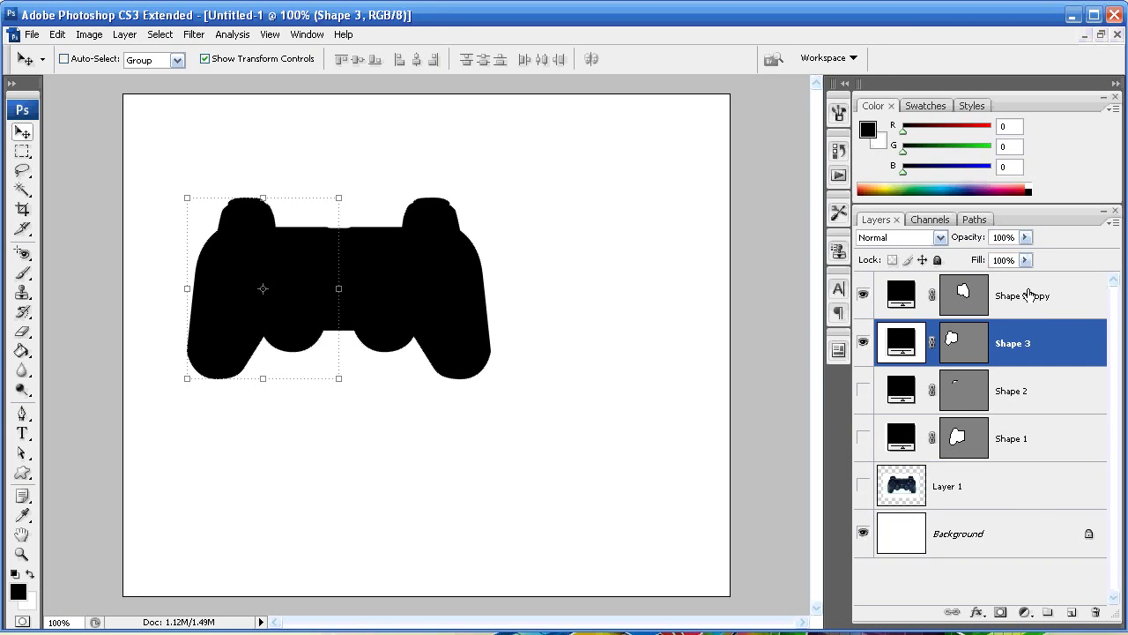
- Scale Shape 3 and Shape 3 copy up together beyond 131.8%, then shift them toward the canvas centre
{"action": "left_click", "coordinate": [1030, 296], "text": "shift"}
{"action": "mouse_move", "coordinate": [486, 385]}
{"action": "left_mouse_down"}
{"action": "mouse_move", "coordinate": [611, 453]}
{"action": "mouse_move", "coordinate": [290, 221]}
{"action": "mouse_move", "coordinate": [749, 547]}
{"action": "mouse_move", "coordinate": [467, 320]}
{"action": "mouse_move", "coordinate": [492, 379]}
{"action": "left_mouse_up"}
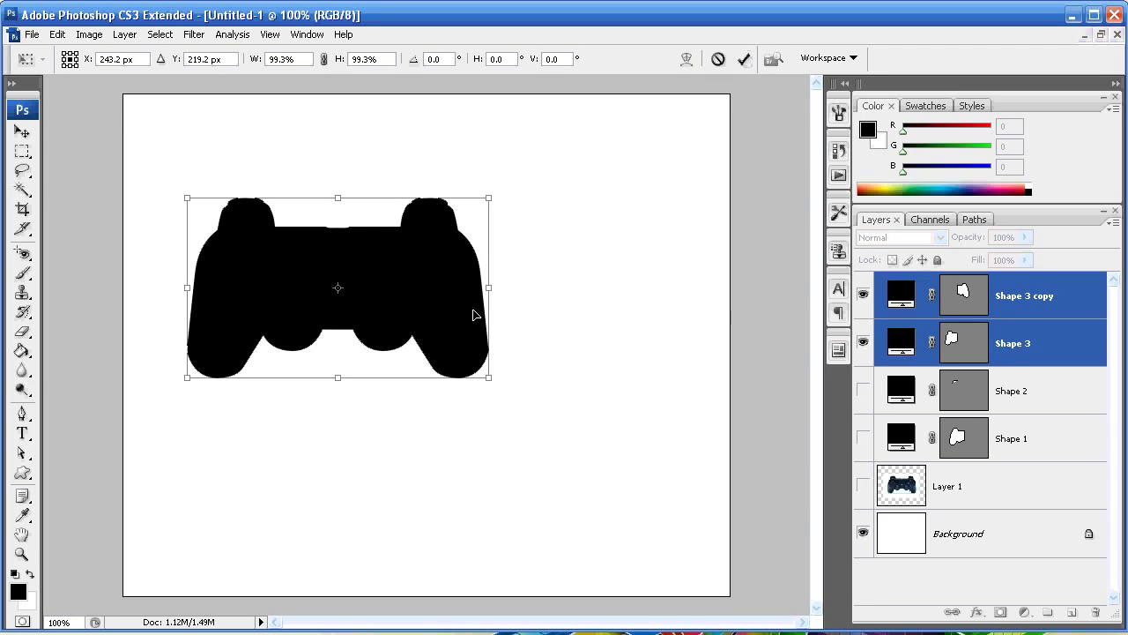
{"action": "left_click_drag", "start_coordinate": [491, 193], "coordinate": [590, 137]}
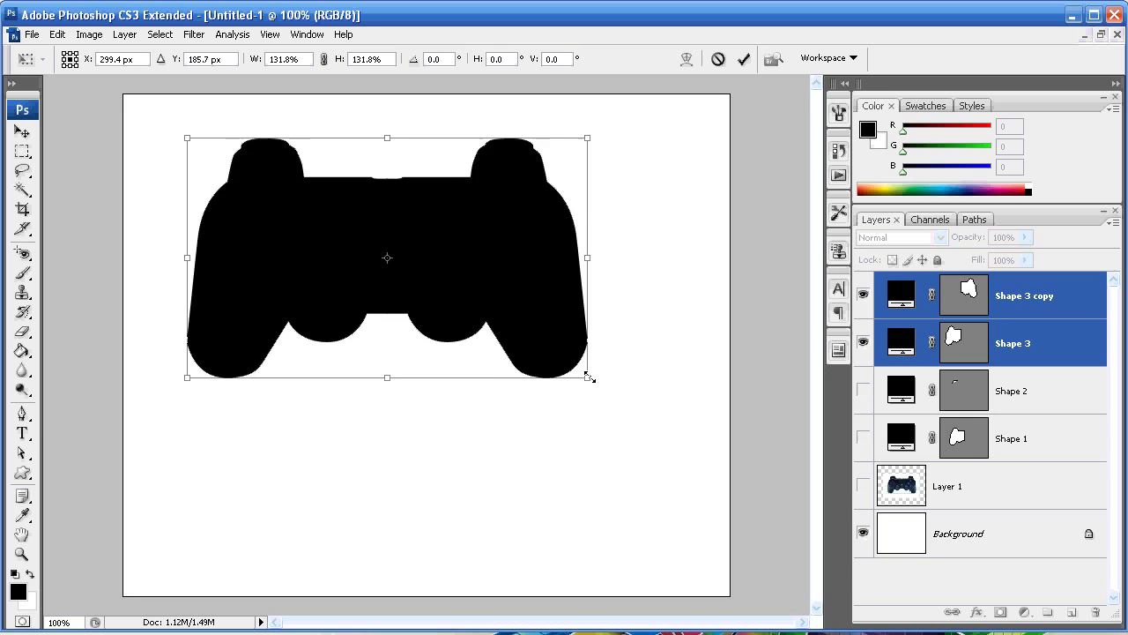
{"action": "left_click_drag", "start_coordinate": [590, 378], "coordinate": [716, 467]}
{"action": "key", "text": "Return"}
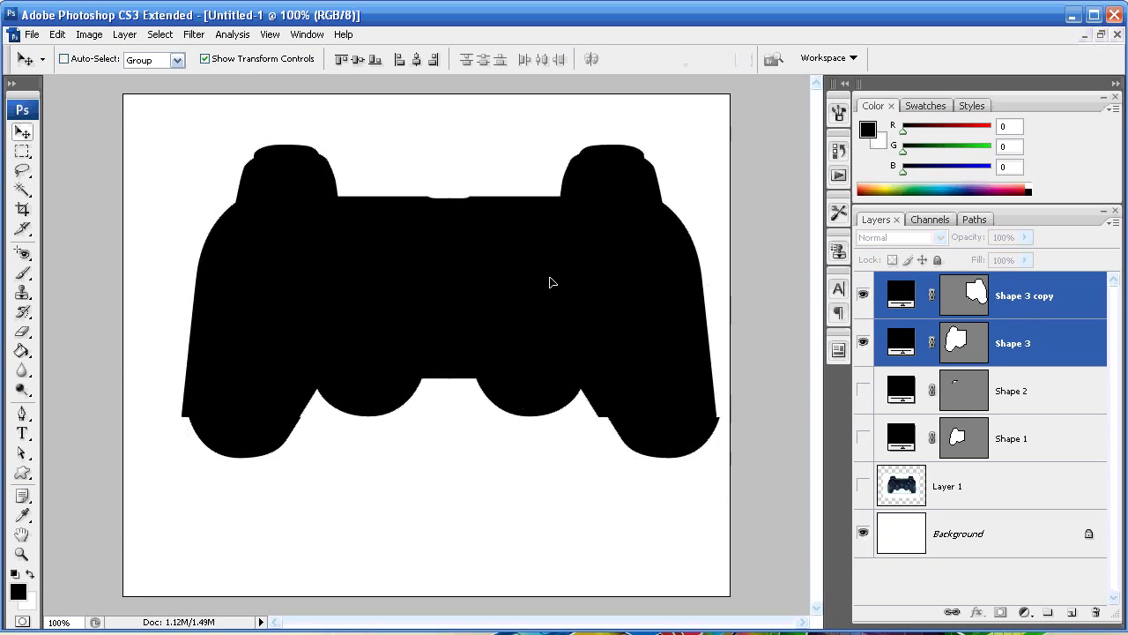
{"action": "left_click_drag", "start_coordinate": [551, 282], "coordinate": [534, 312]}
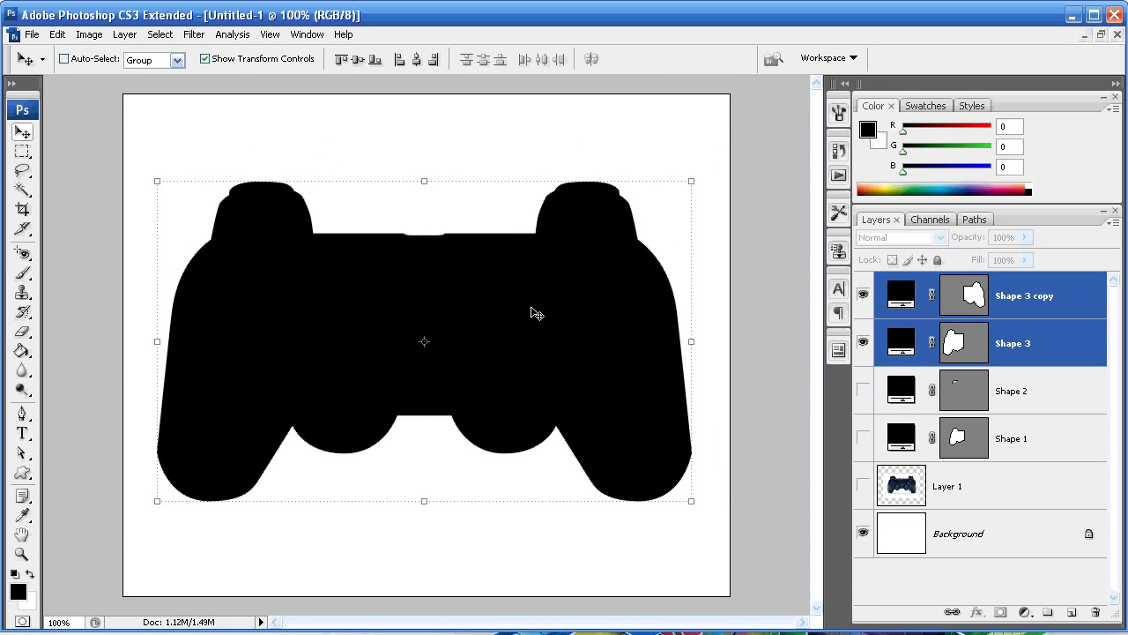